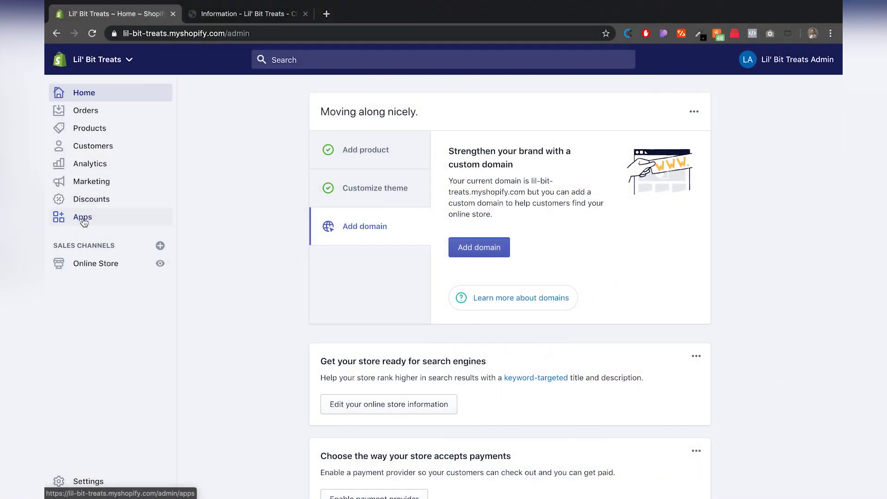
# Go to Apps and search the App Store for 'product reviews' apps
pyautogui.click(84, 220)
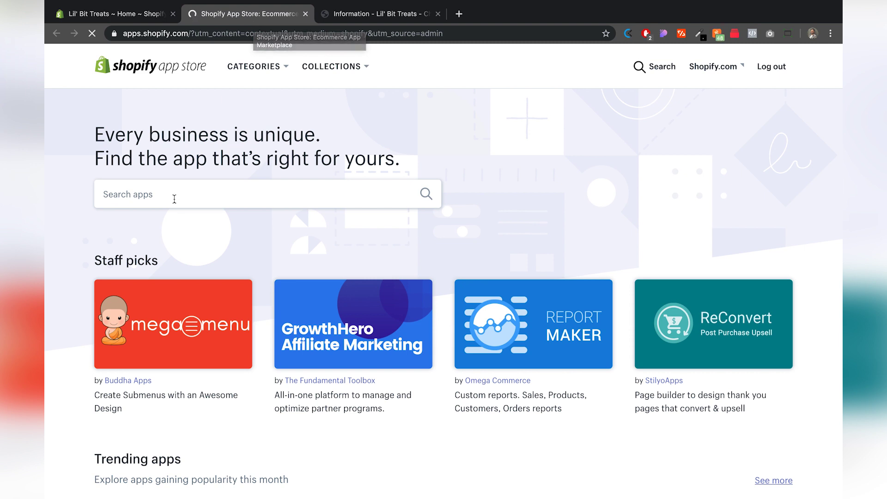
pyautogui.click(131, 197)
pyautogui.write('prod')
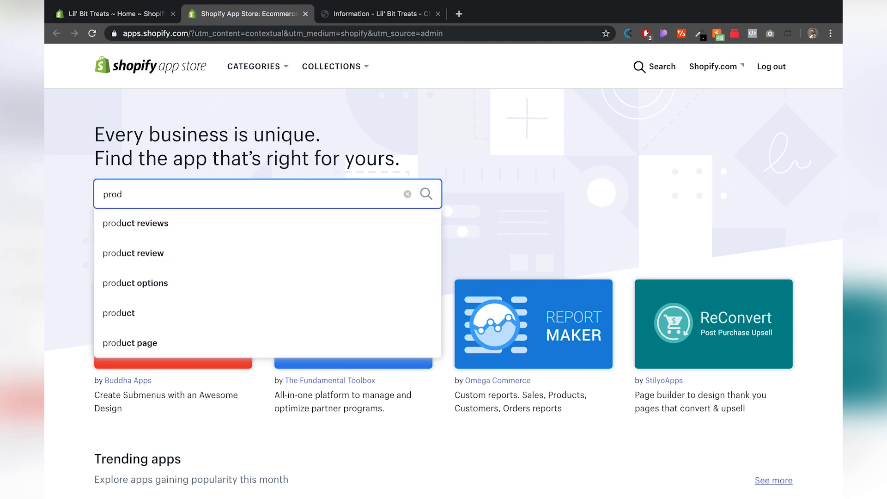
pyautogui.click(121, 224)
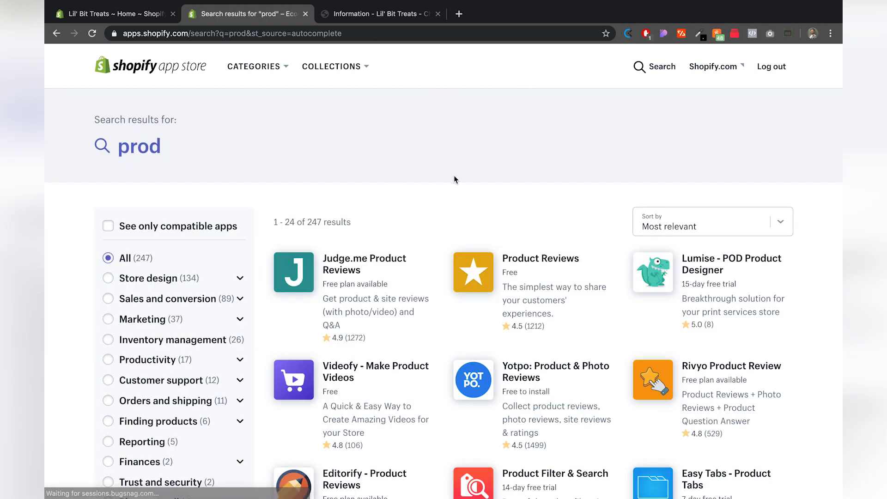
pyautogui.scroll(-3, 552, 189)
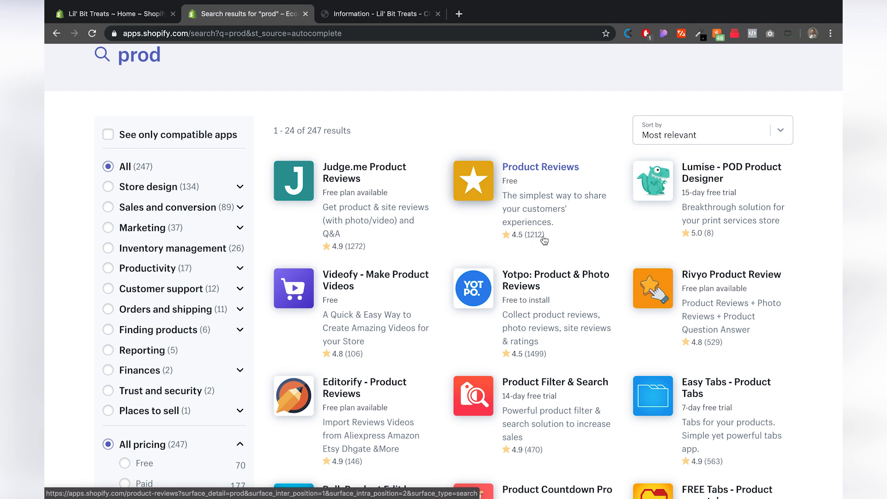
# Open the Product Reviews listing, add it, and approve its permissions to install it
pyautogui.click(534, 169)
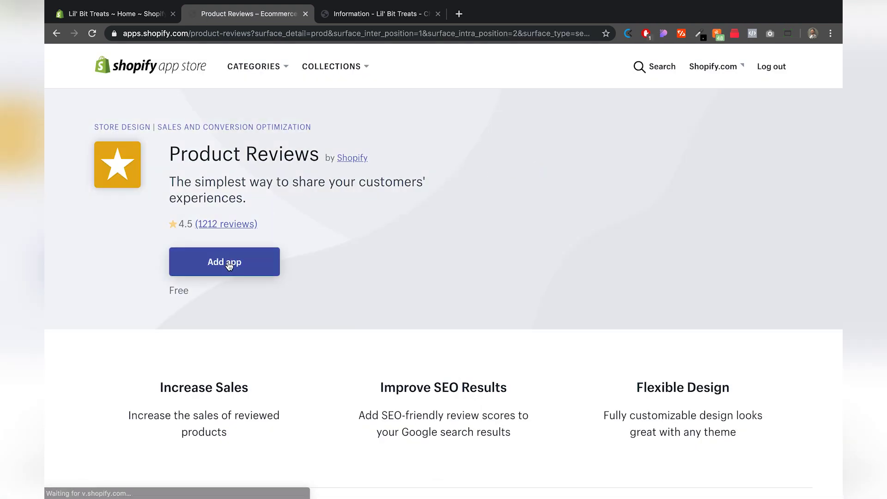
pyautogui.click(227, 262)
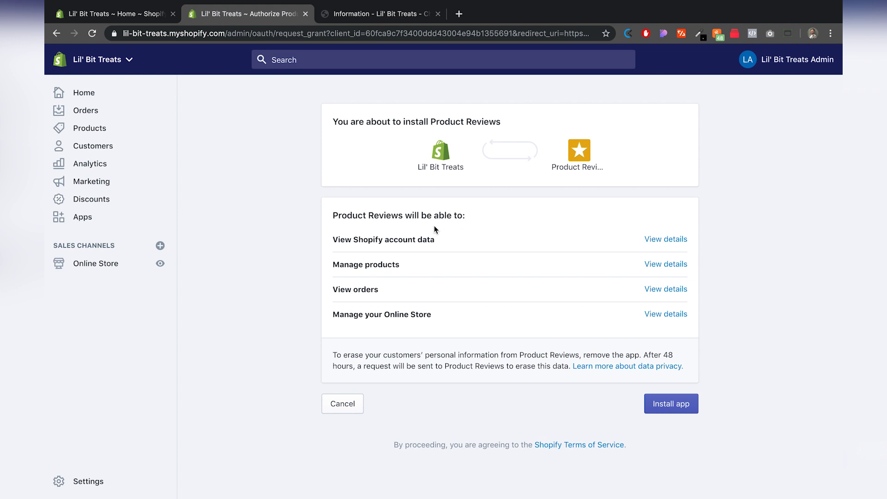
pyautogui.click(664, 406)
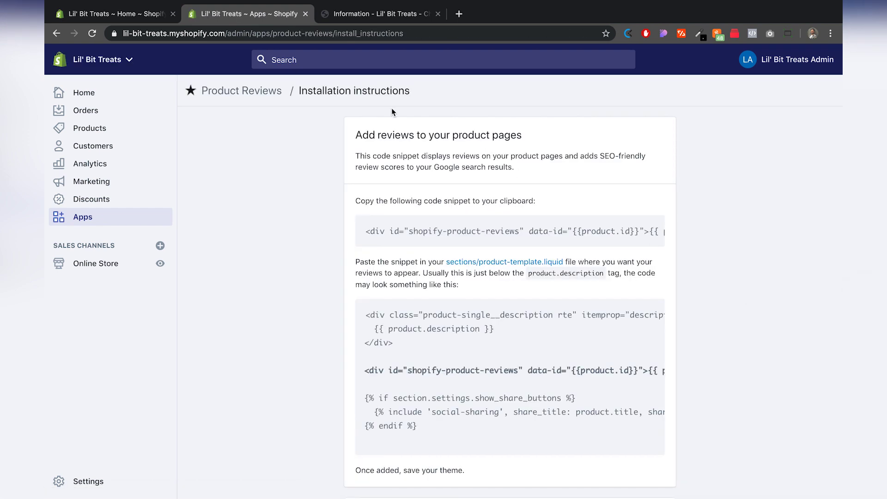
# Copy the Product Reviews code snippet line from the installation instructions
pyautogui.scroll(-3, 280, 147)
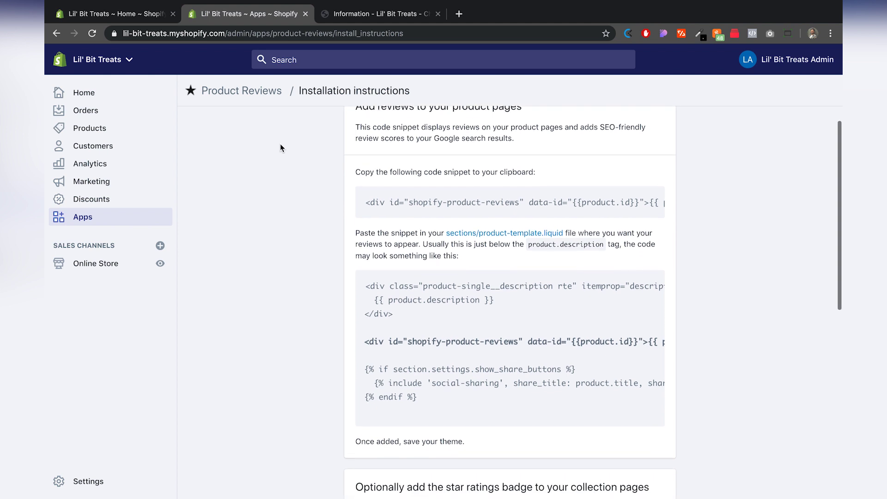
pyautogui.scroll(2, 280, 147)
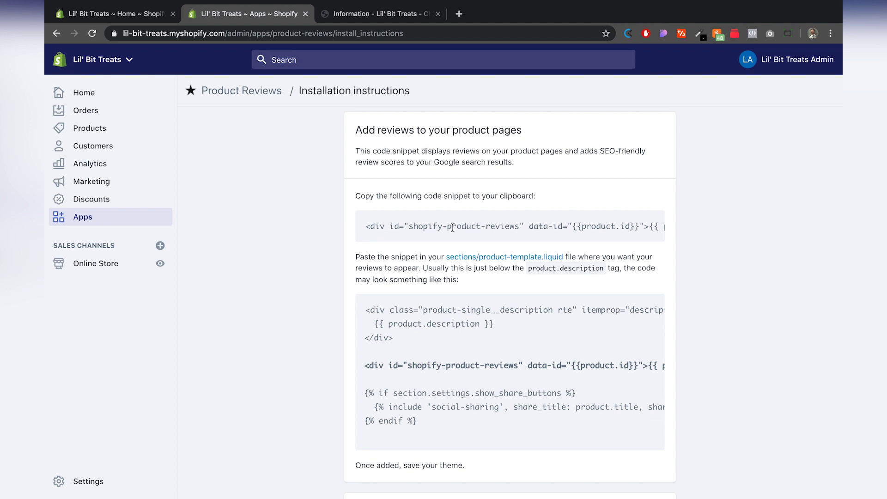
pyautogui.tripleClick(494, 225)
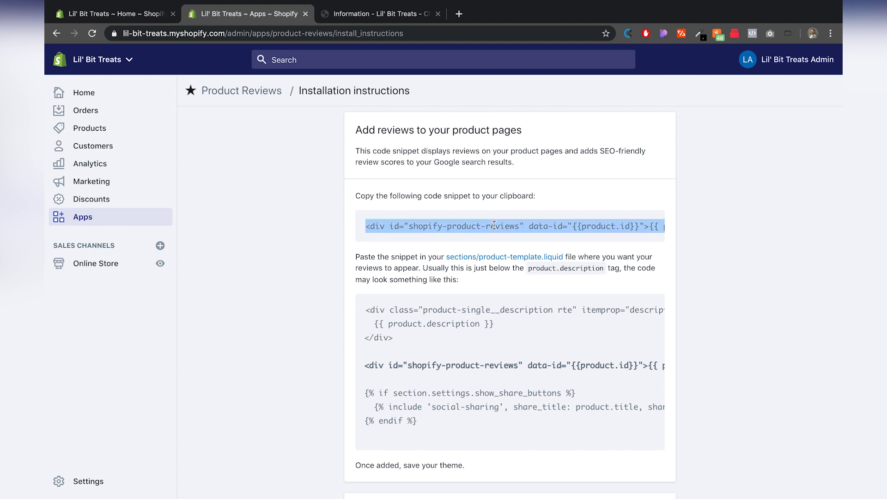
pyautogui.rightClick(493, 225)
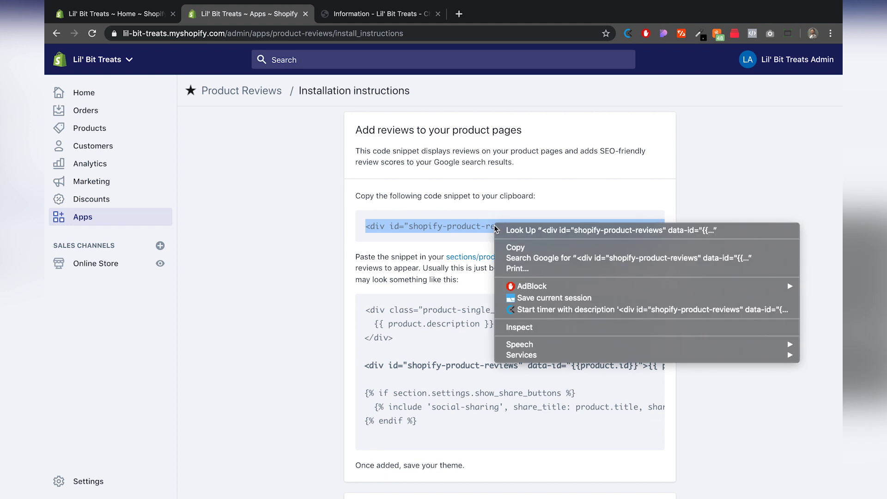
pyautogui.click(516, 248)
# Open the sections/product-template.liquid link in a new tab
pyautogui.scroll(-1, 392, 245)
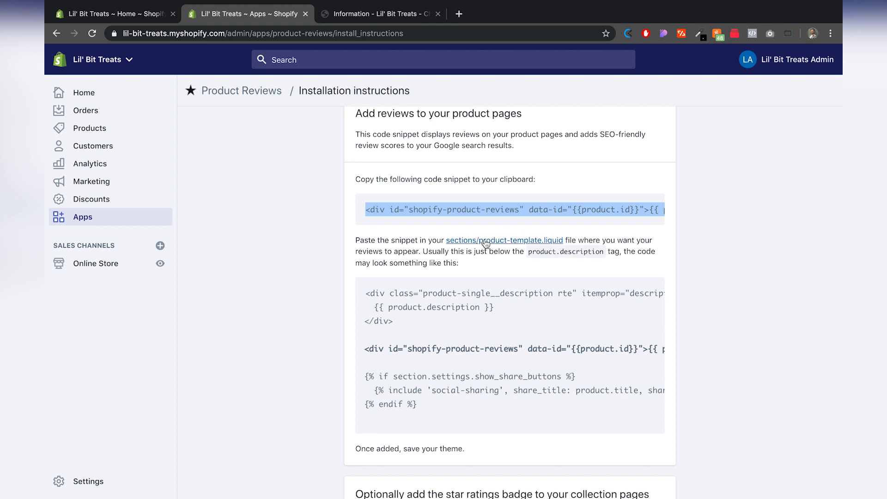
pyautogui.rightClick(494, 243)
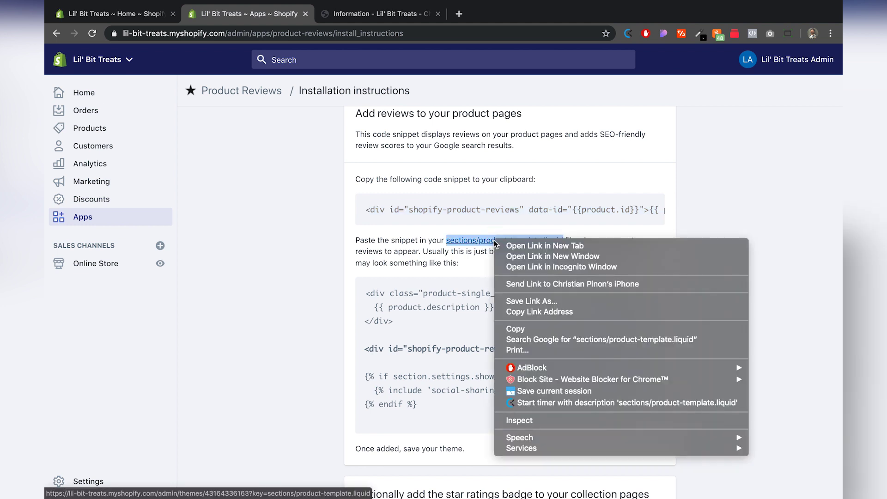
pyautogui.click(530, 248)
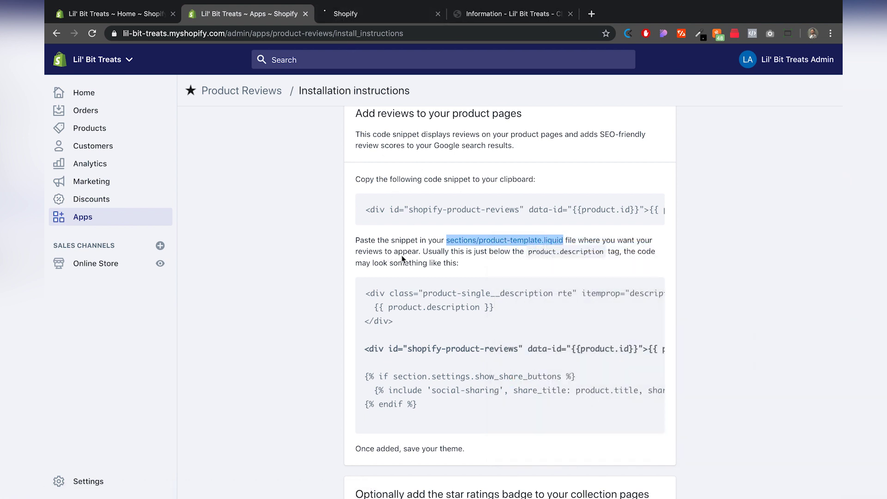
# Switch to the product-template.liquid editor and search its code for 'reviews'
pyautogui.click(418, 255)
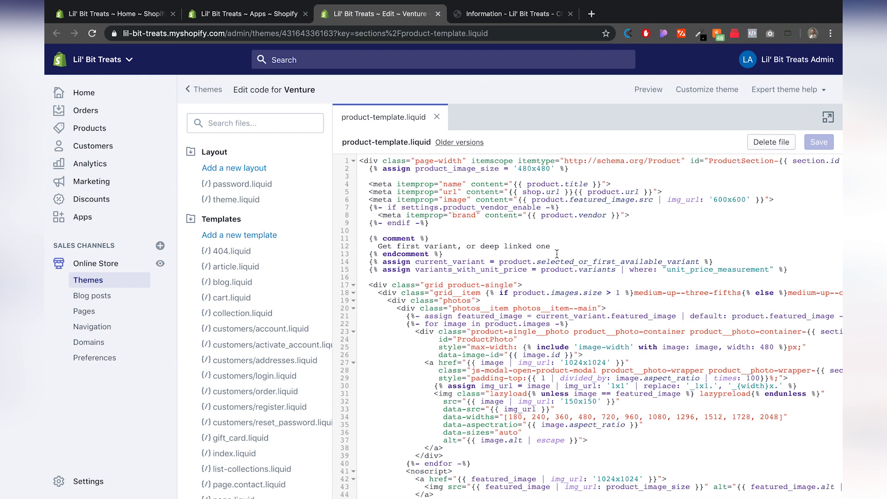
pyautogui.scroll(-10, 557, 253)
pyautogui.scroll(10, 596, 252)
pyautogui.hscroll(2, 634, 250)
pyautogui.hscroll(-2, 640, 247)
pyautogui.click(644, 245)
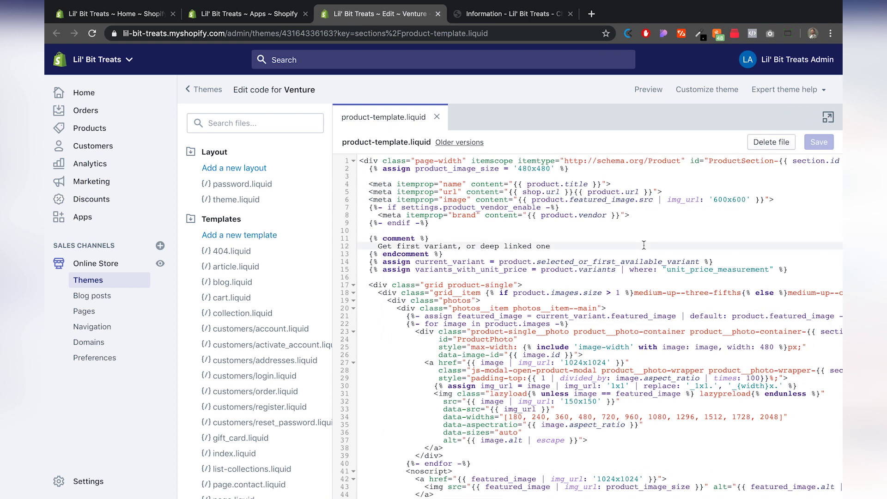
pyautogui.hotkey('ctrl', 'f')
pyautogui.click(641, 170)
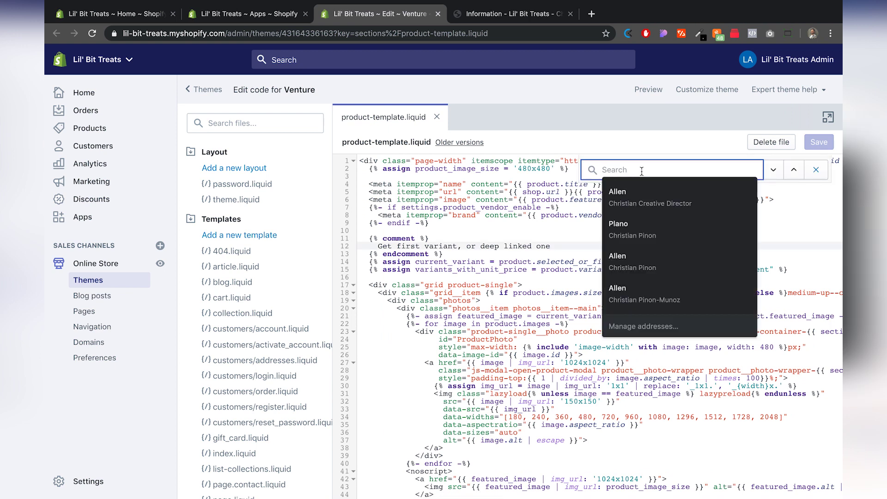
pyautogui.write('reviews')
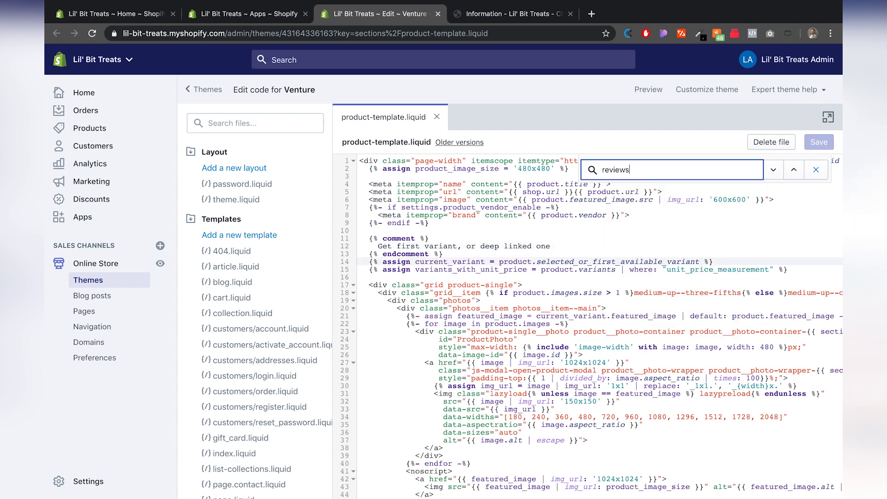
pyautogui.scroll(-20, 636, 216)
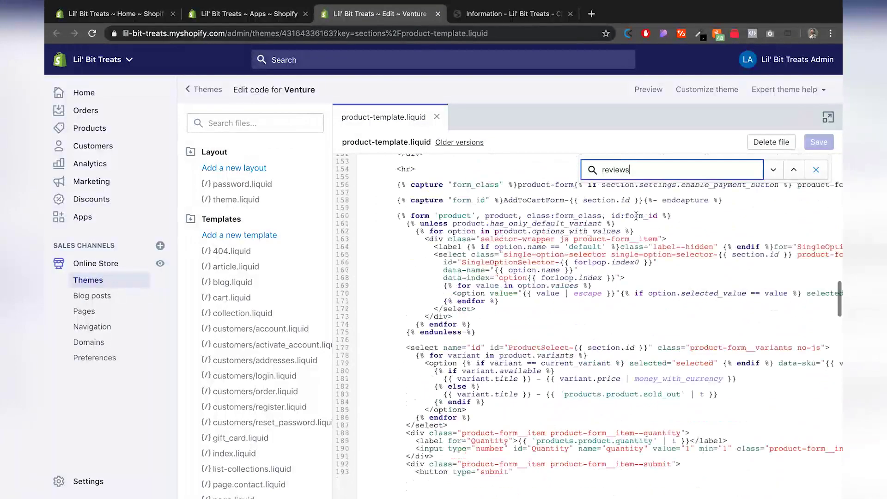
pyautogui.scroll(20, 636, 215)
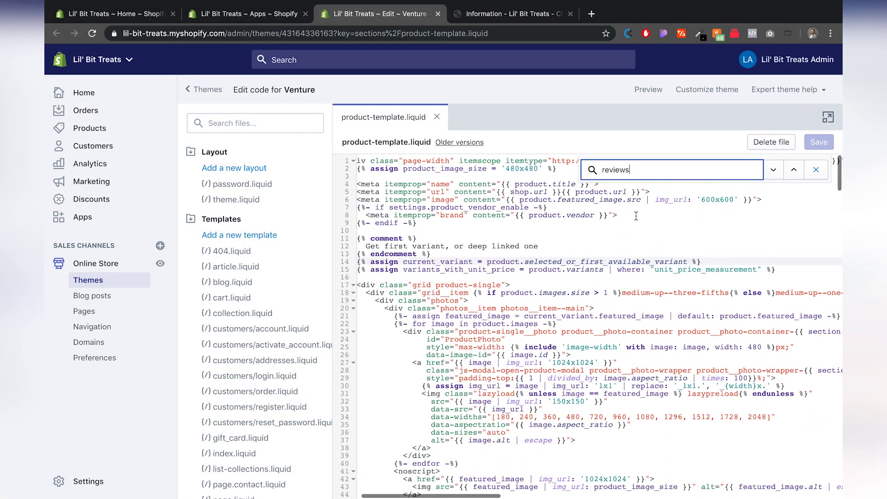
# Search the template for 'add to cart' to locate the add-to-cart button code
pyautogui.doubleClick(643, 170)
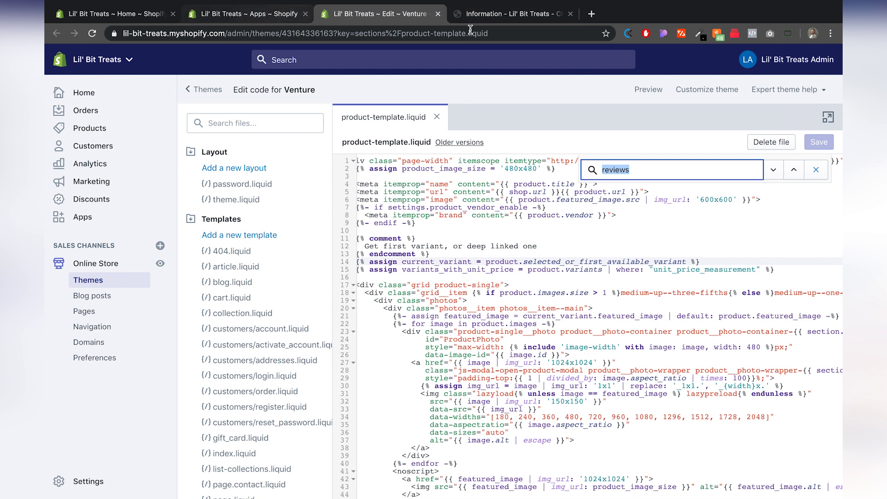
pyautogui.write('add')
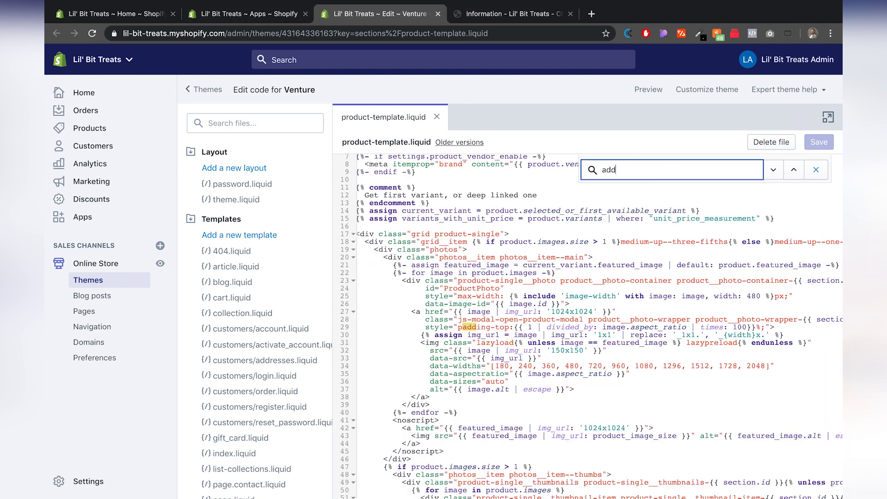
pyautogui.write(' to cart')
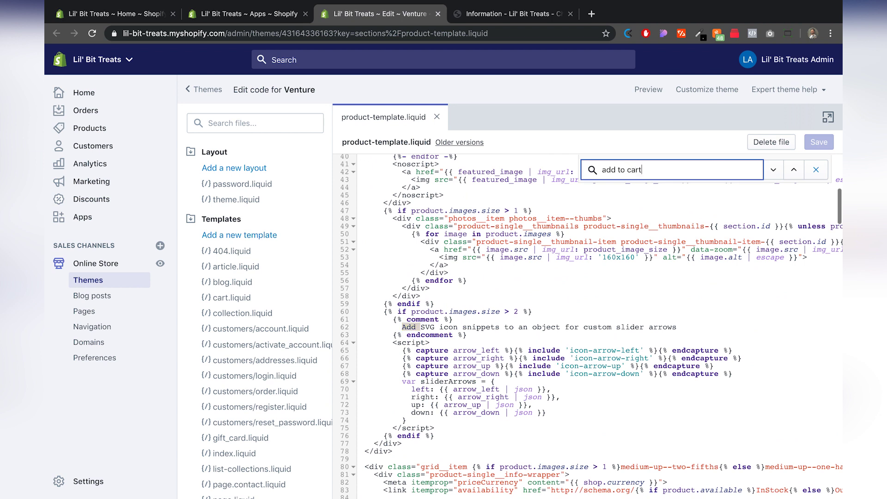
pyautogui.scroll(-20, 634, 243)
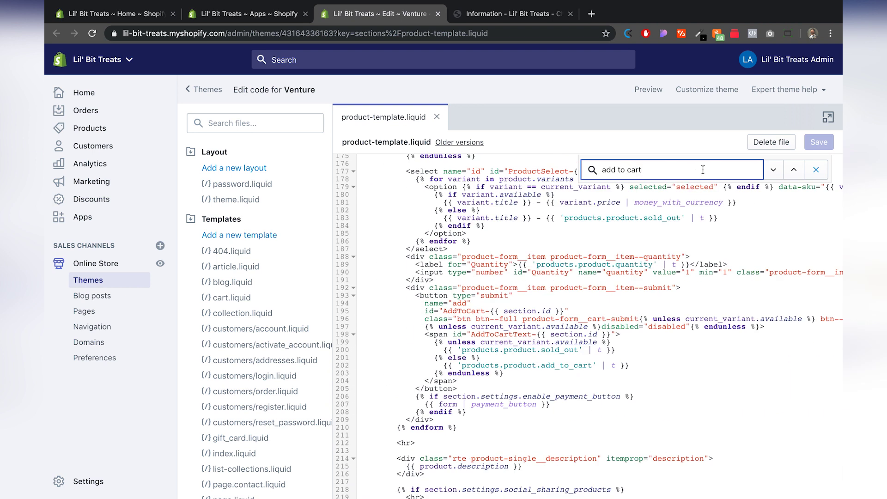
pyautogui.doubleClick(718, 170)
pyautogui.tripleClick(719, 169)
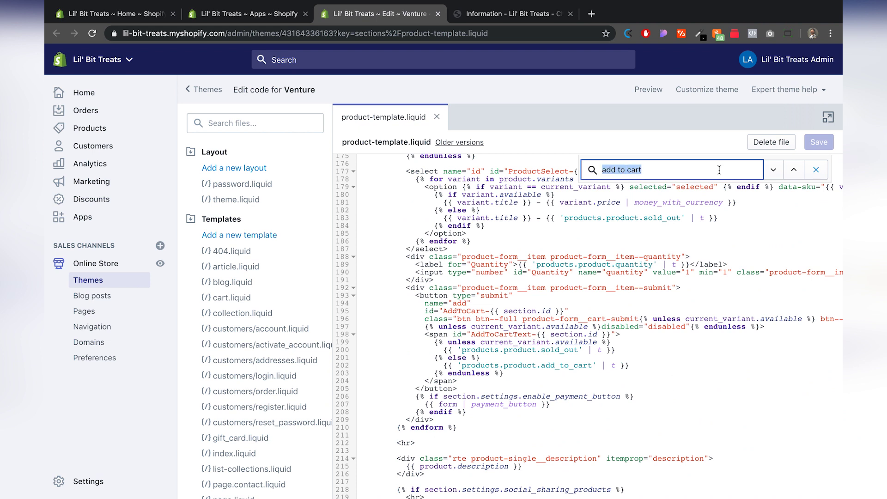
pyautogui.click(821, 170)
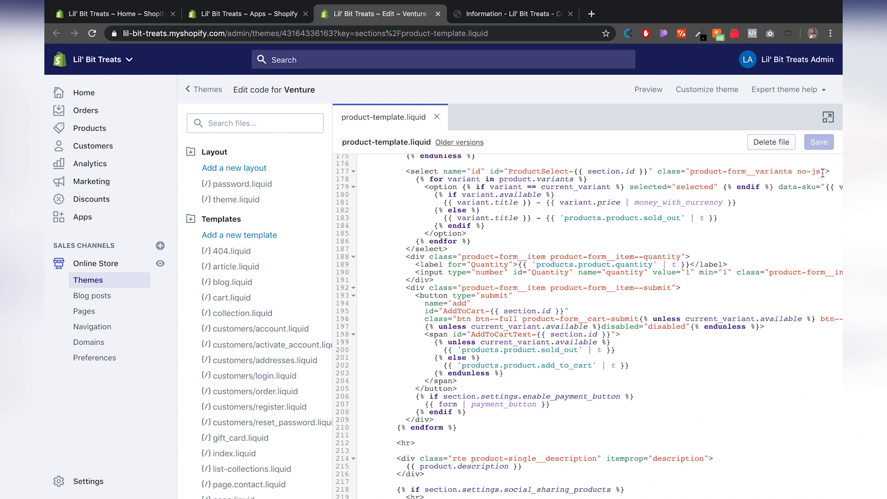
# Scroll the template past the AddToCart form code toward the product description block
pyautogui.scroll(5, 594, 249)
pyautogui.scroll(-4, 593, 250)
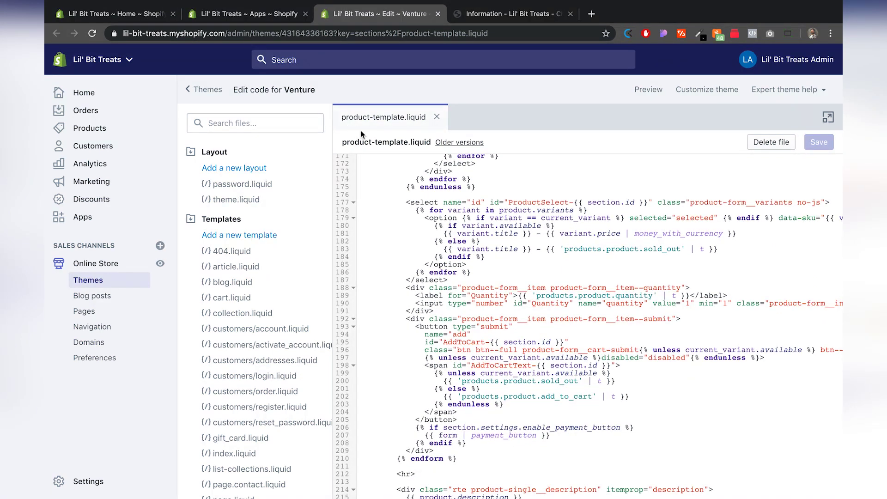
pyautogui.scroll(-3, 495, 255)
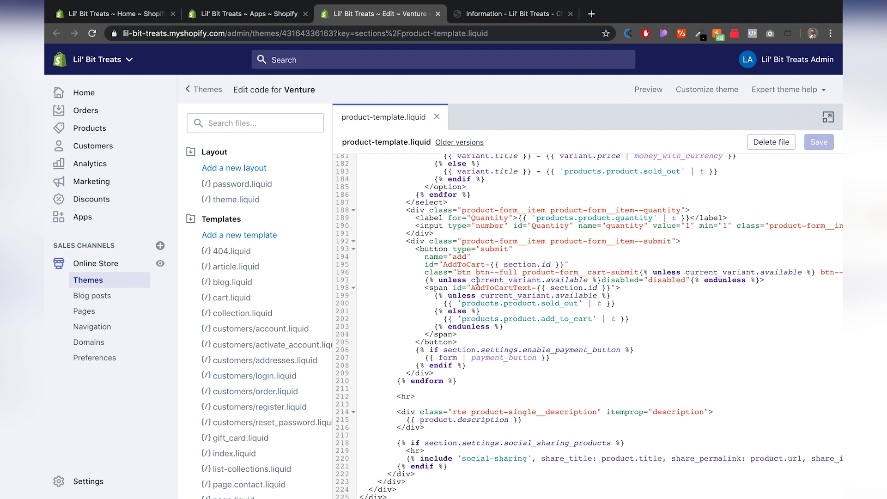
pyautogui.moveTo(443, 264); pyautogui.dragTo(487, 264)
pyautogui.click(520, 273)
pyautogui.scroll(-2, 517, 270)
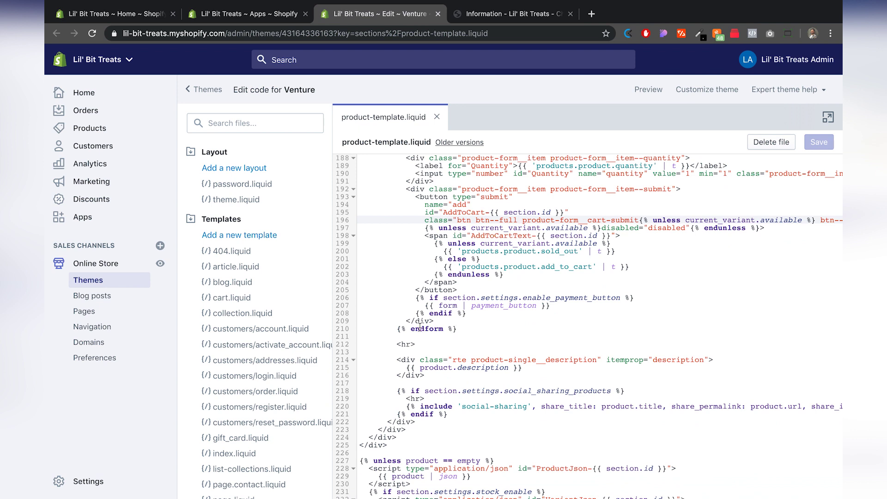
pyautogui.scroll(-1, 485, 336)
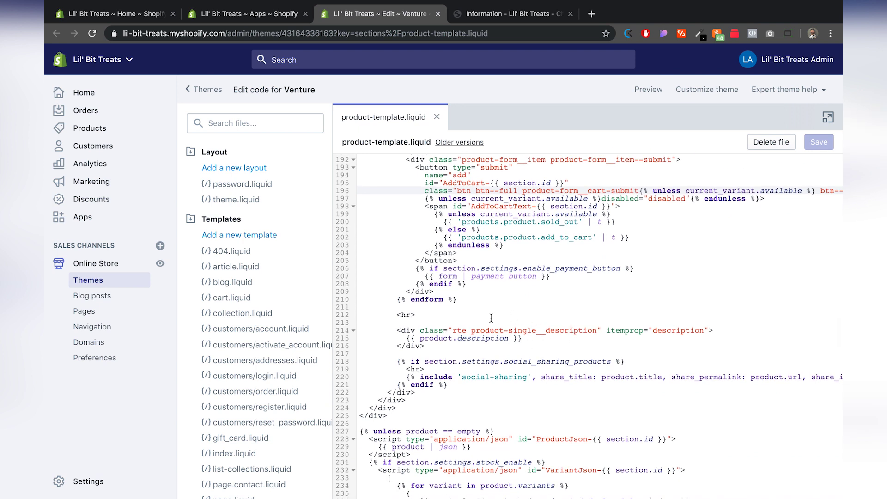
pyautogui.scroll(-1, 575, 338)
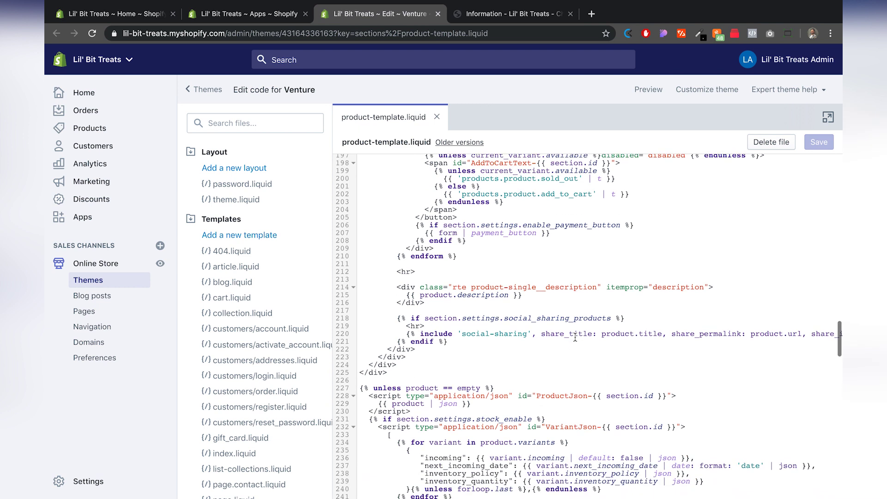
pyautogui.scroll(-1, 471, 301)
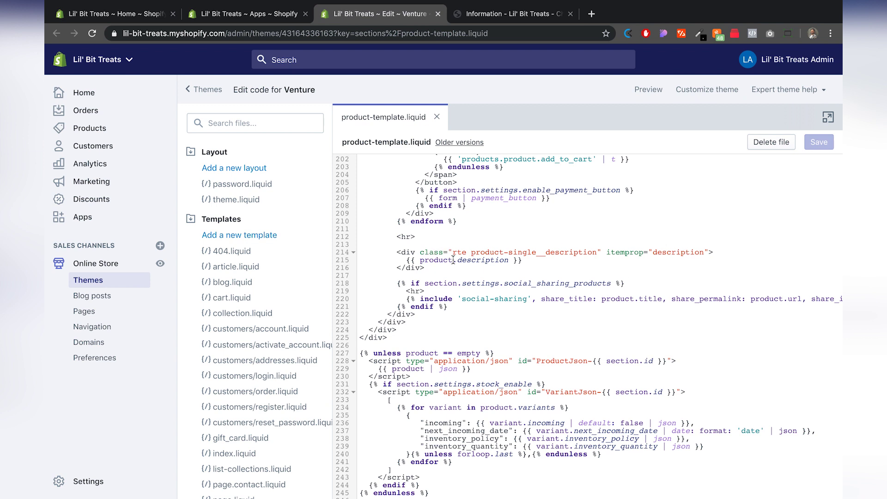
# Insert blank lines after the product description's closing </div> on line 216
pyautogui.click(616, 220)
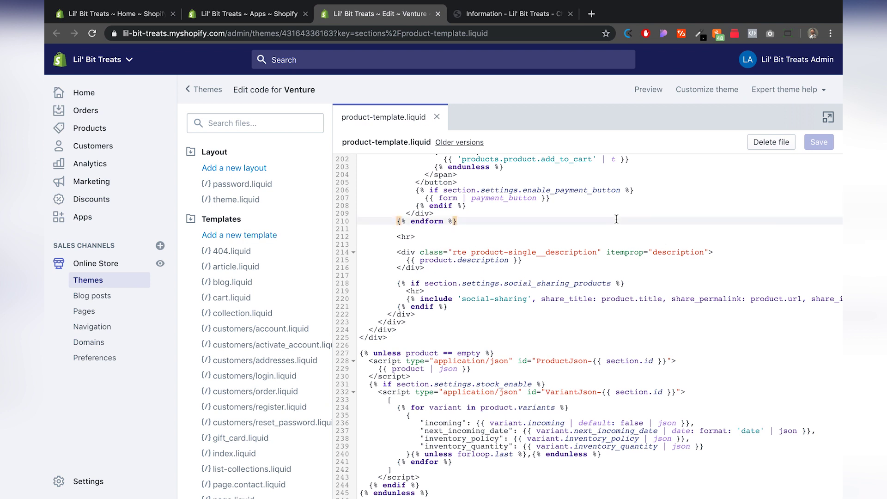
pyautogui.press('super+f')
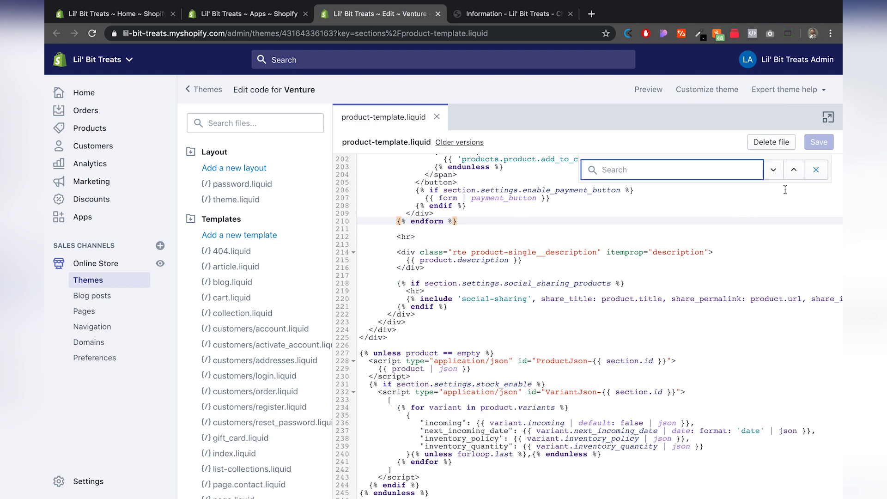
pyautogui.click(816, 170)
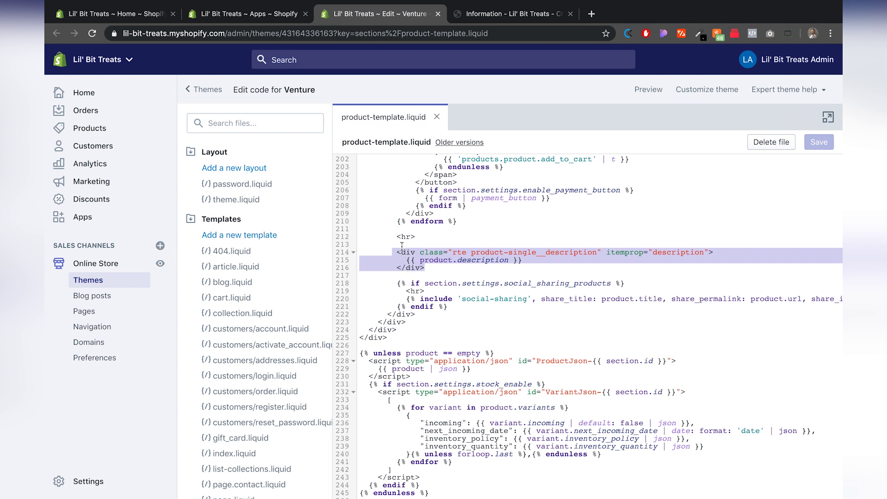
pyautogui.click(426, 269)
pyautogui.press('Return')
pyautogui.press('Return')
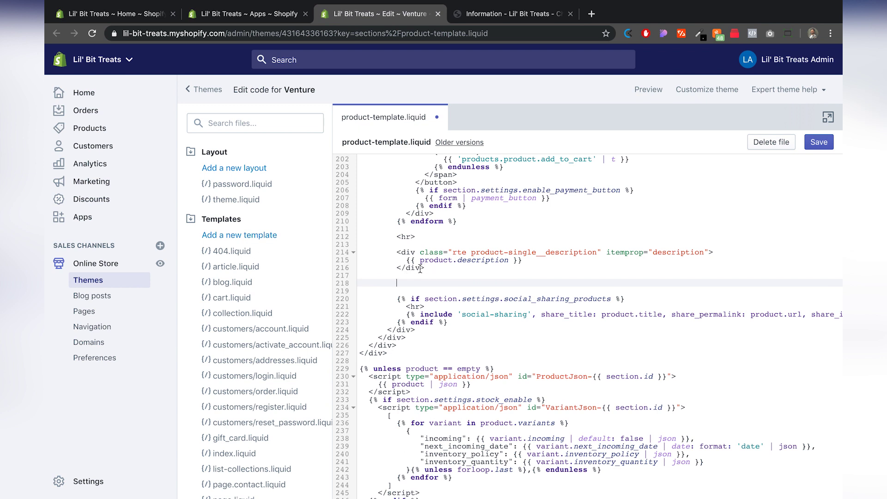
# Paste the shopify-product-reviews div on line 218 and save product-template.liquid
pyautogui.hotkey('ctrl', 'v')
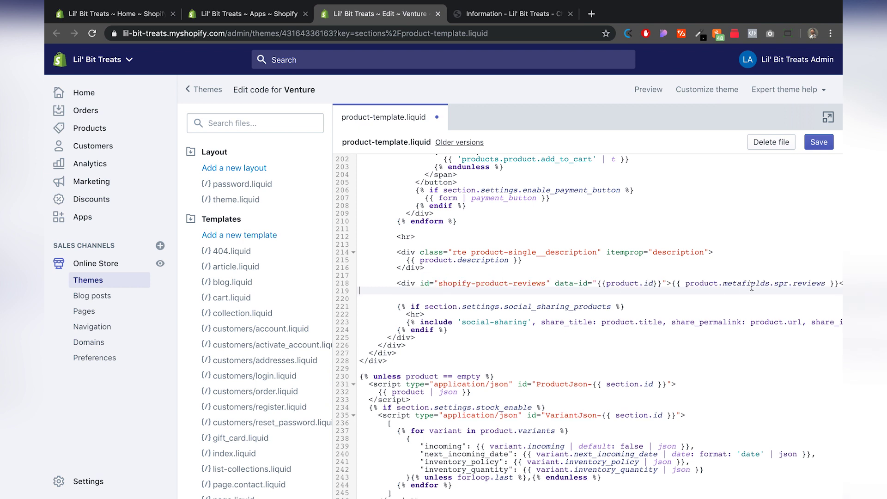
pyautogui.click(815, 143)
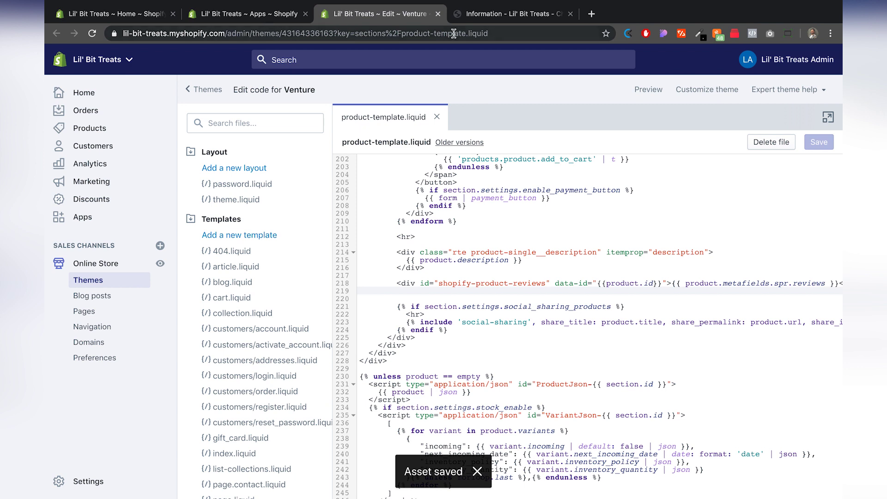
# From the storefront home page, open the Pumpkin Bones product page
pyautogui.click(485, 15)
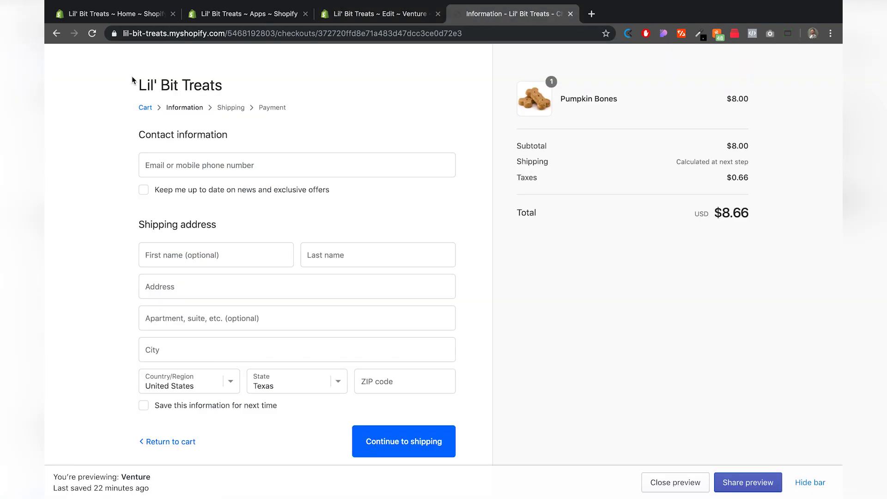
pyautogui.click(166, 93)
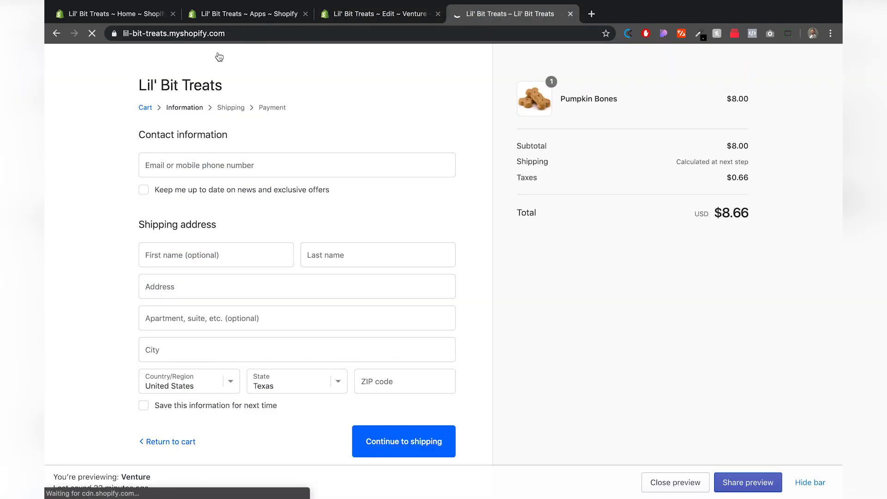
pyautogui.click(381, 16)
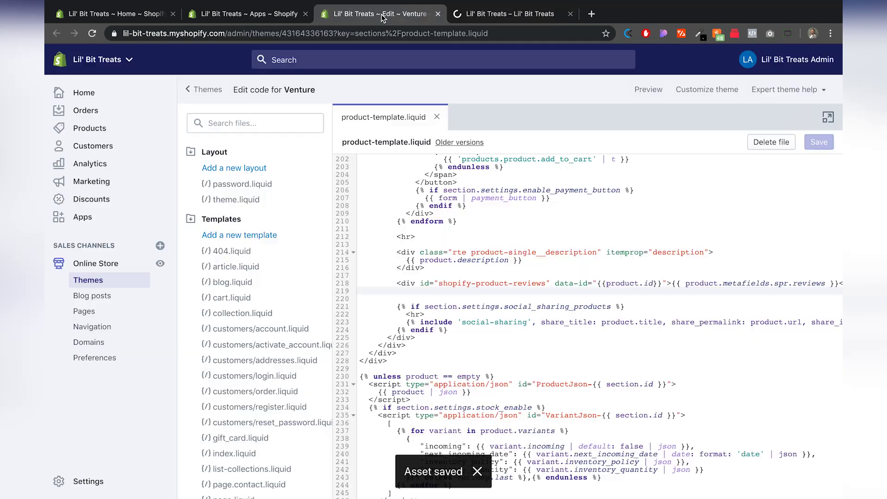
pyautogui.click(491, 19)
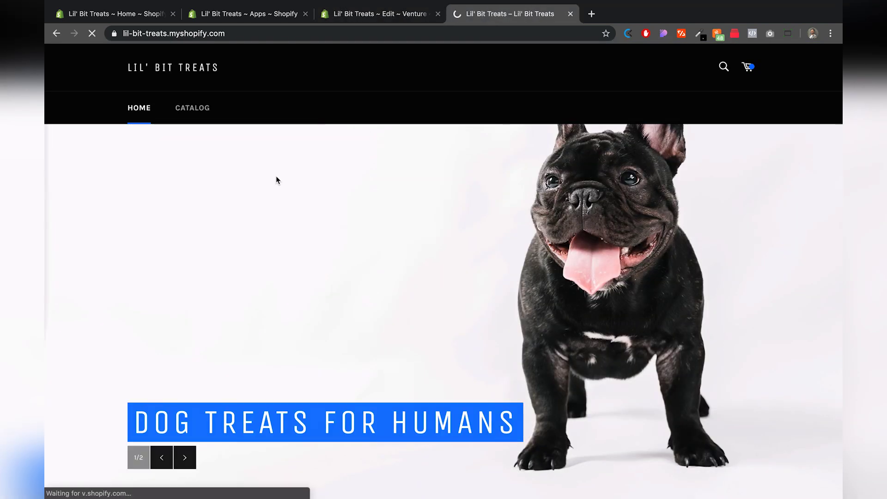
pyautogui.scroll(-6, 333, 178)
pyautogui.scroll(-1, 316, 272)
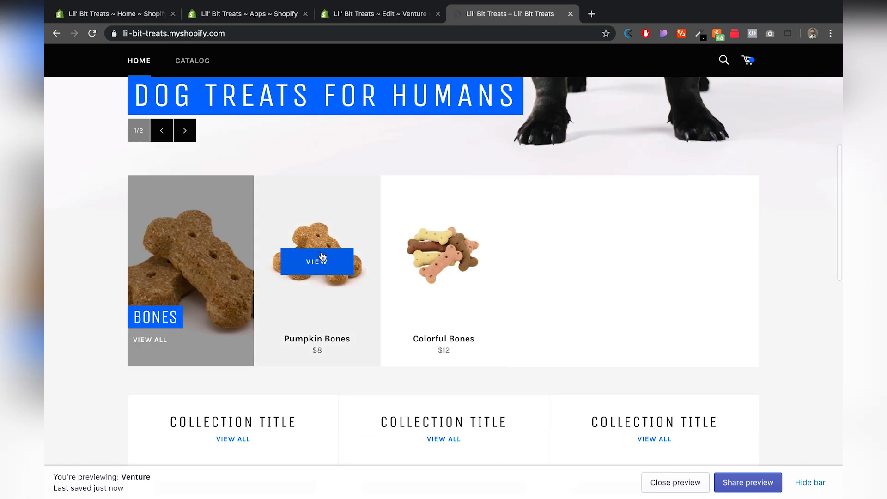
pyautogui.click(317, 262)
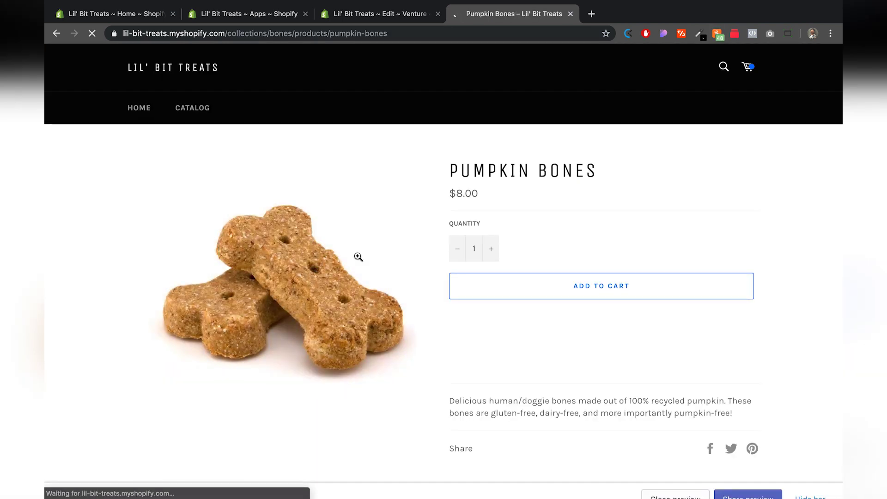
# Scroll below the description to the empty Customer Reviews box
pyautogui.scroll(-4, 744, 224)
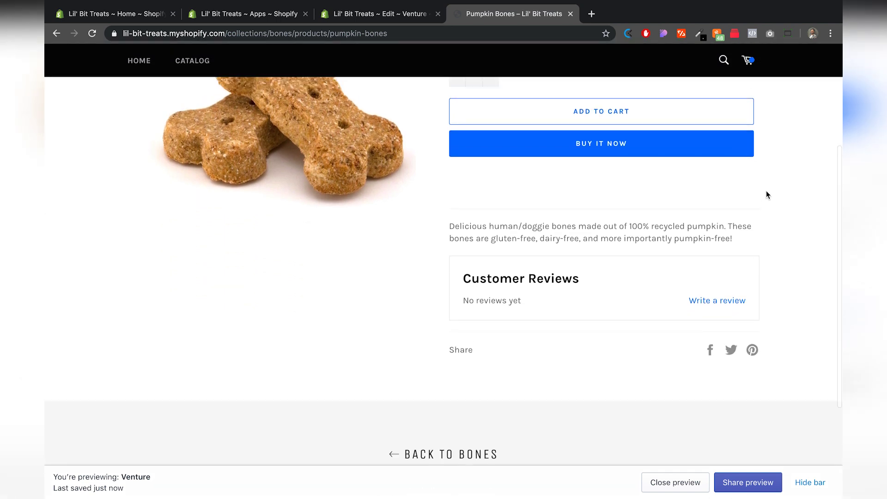
pyautogui.scroll(3, 765, 192)
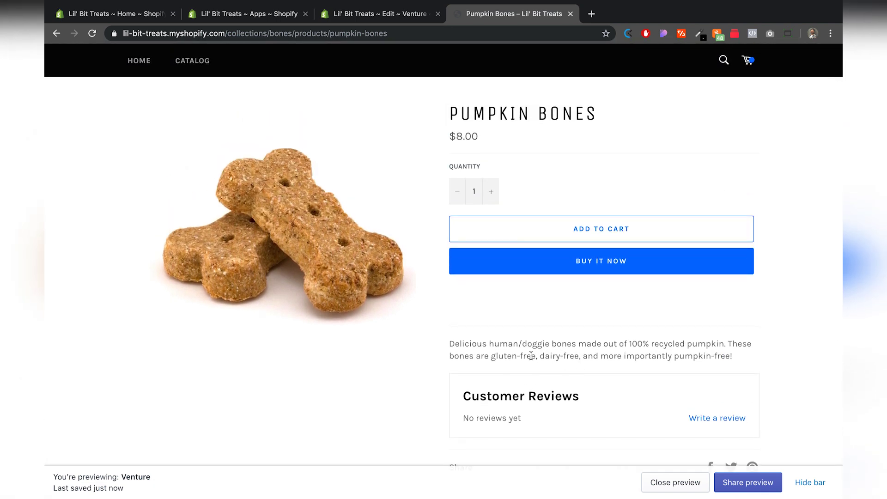
pyautogui.moveTo(456, 343); pyautogui.dragTo(657, 347)
pyautogui.click(693, 347)
pyautogui.scroll(-3, 692, 347)
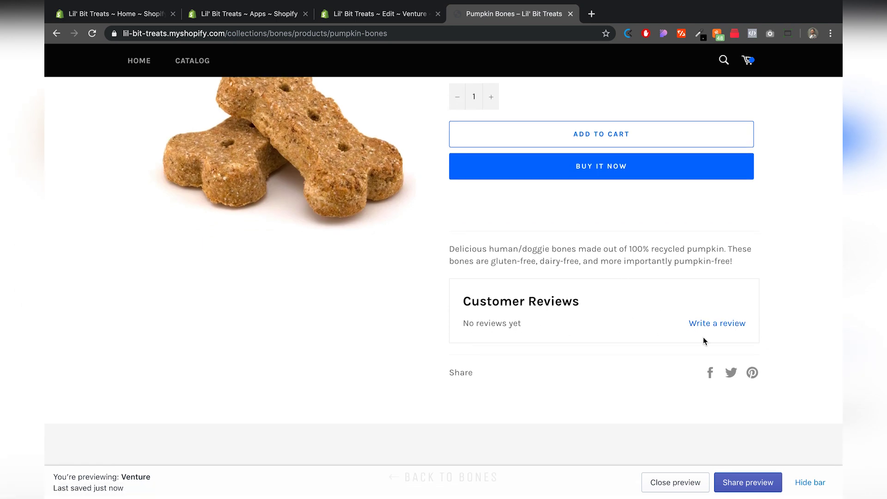
pyautogui.scroll(2, 597, 324)
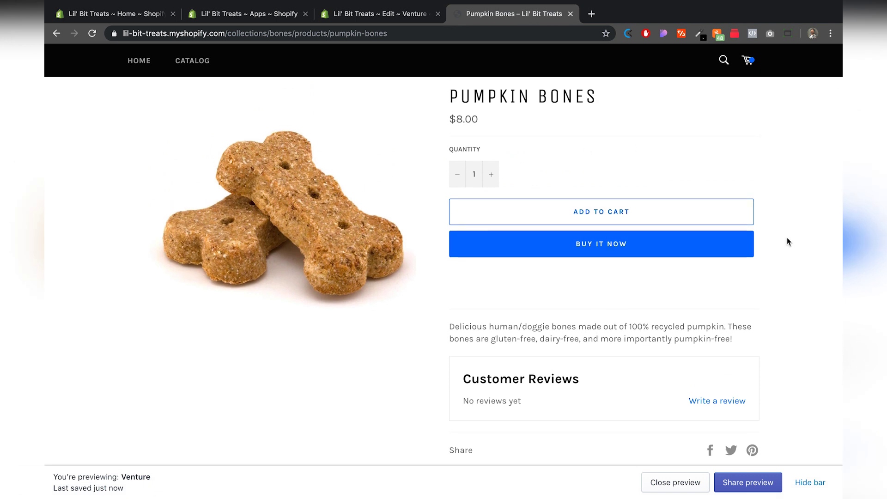
pyautogui.scroll(-2, 786, 238)
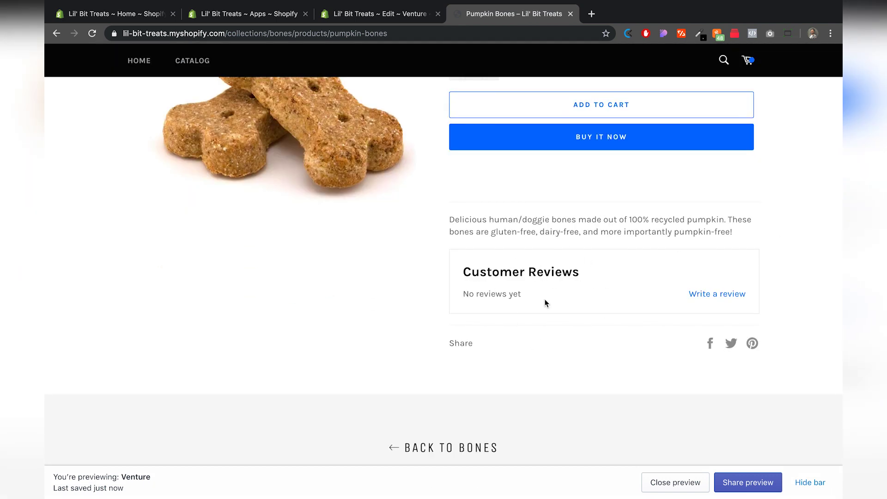
# Scroll the Product Reviews instructions to the optional collection-page star ratings step
pyautogui.click(273, 17)
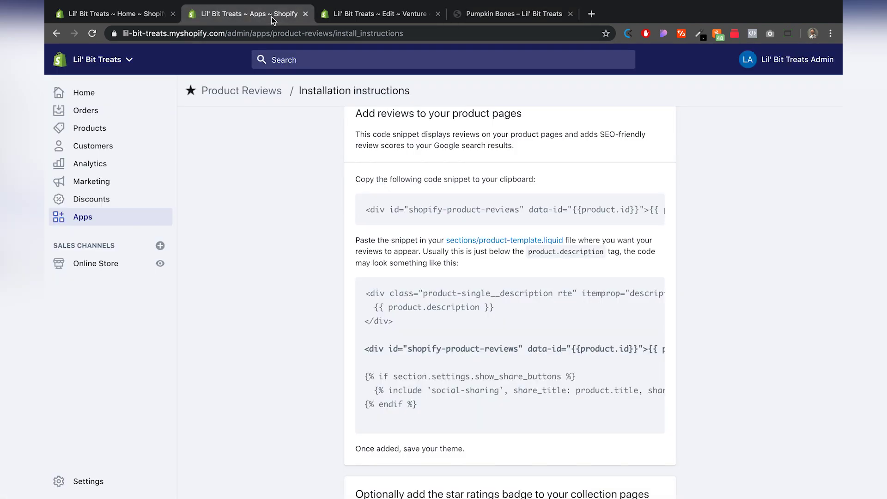
pyautogui.scroll(-4, 330, 249)
pyautogui.scroll(-6, 331, 251)
pyautogui.scroll(-1, 331, 252)
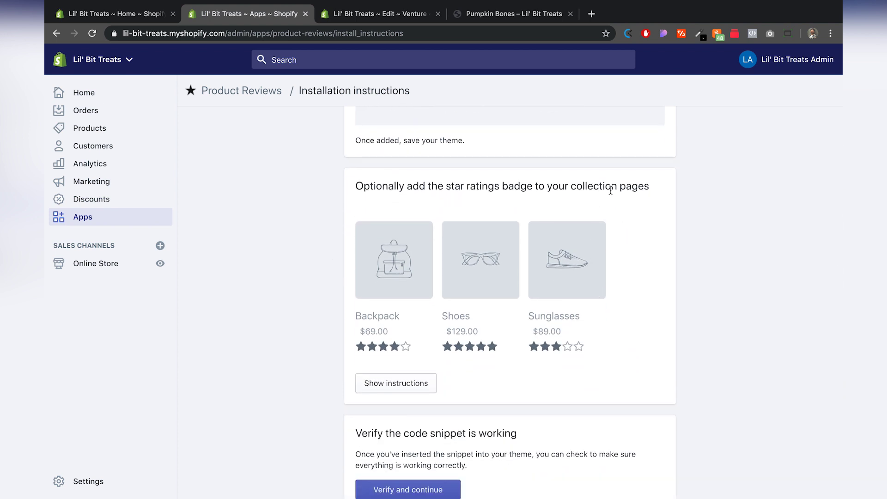
# Open the storefront's All catalog page listing Pumpkin Bones and Colorful Bones
pyautogui.click(493, 15)
pyautogui.scroll(4, 243, 318)
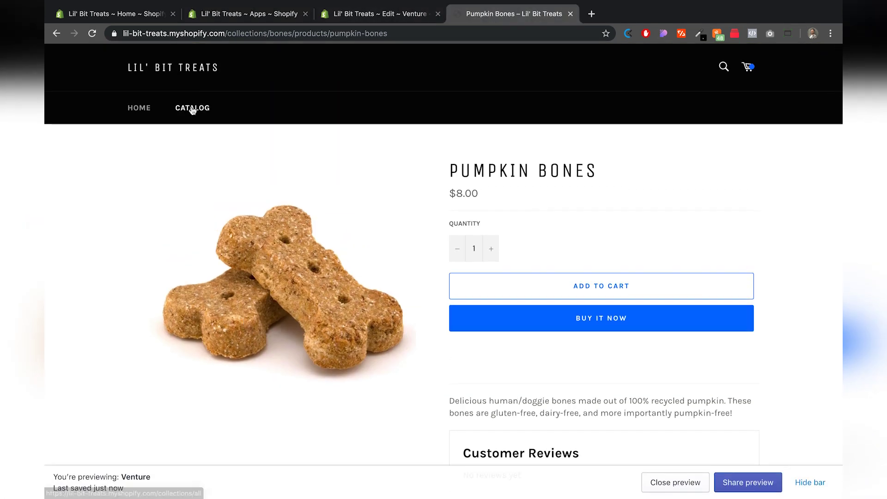
pyautogui.click(192, 109)
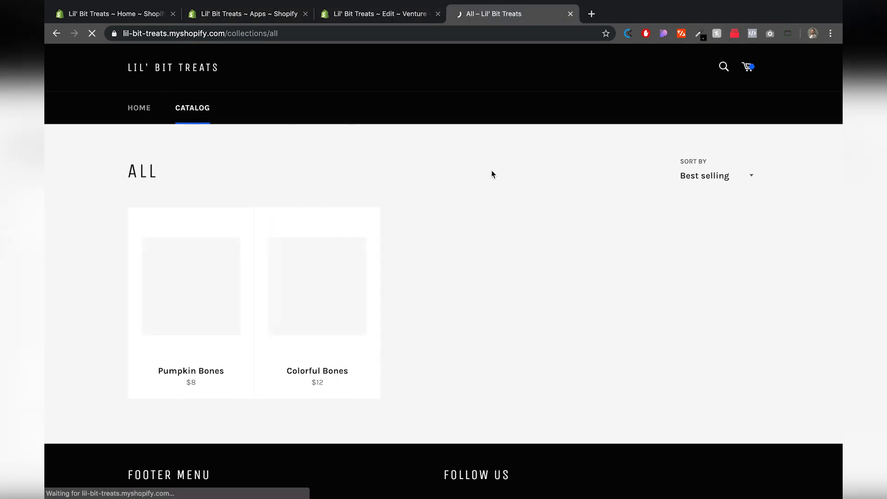
pyautogui.scroll(-2, 221, 164)
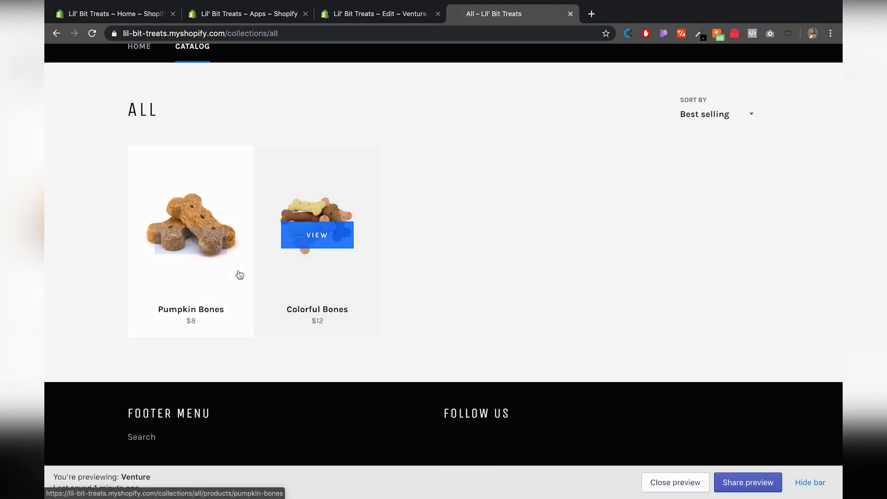
# Expand the instructions for adding star rating badges to collection pages
pyautogui.click(273, 15)
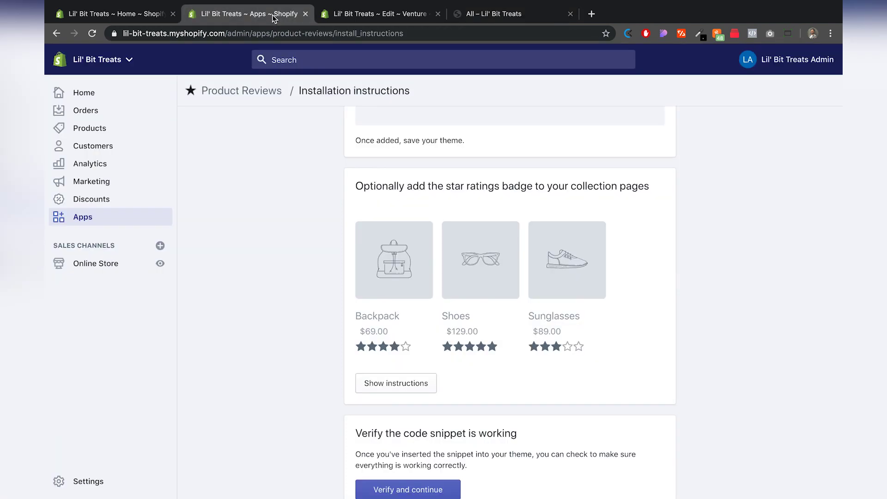
pyautogui.click(403, 384)
pyautogui.scroll(-5, 294, 313)
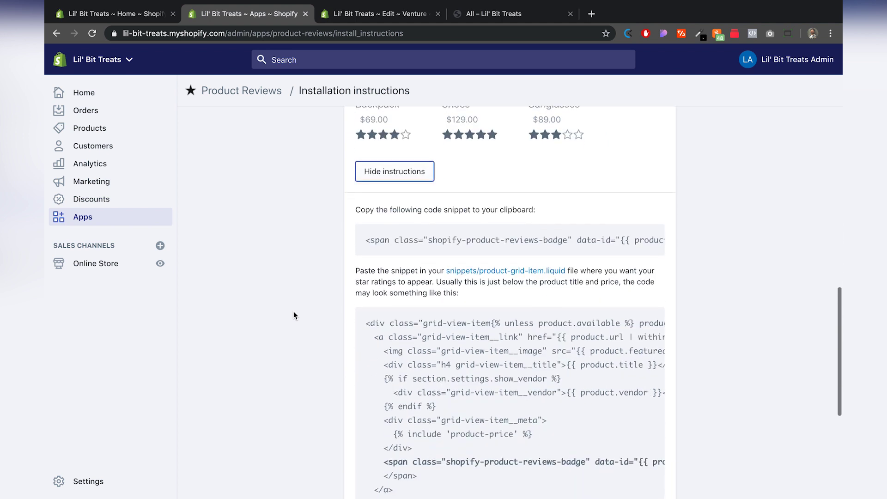
pyautogui.scroll(-1, 294, 314)
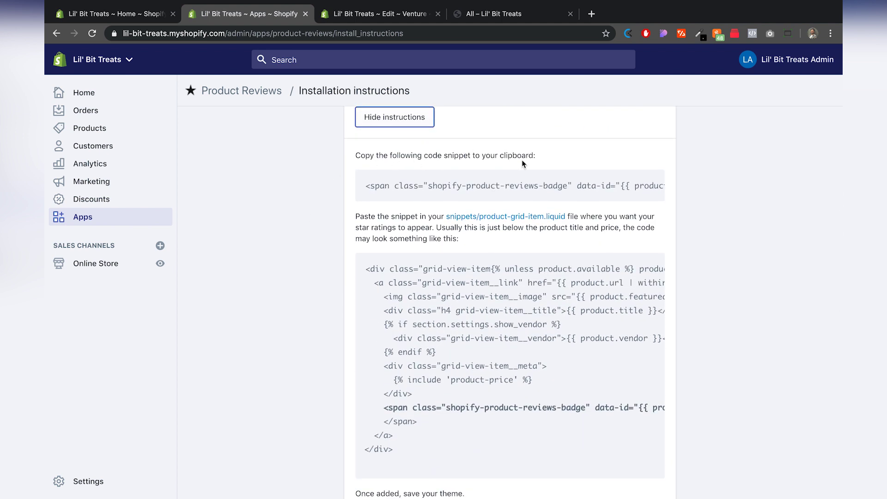
# Copy the badge snippet and open snippets/product-grid-item.liquid in a new tab
pyautogui.rightClick(548, 185)
pyautogui.click(499, 185)
pyautogui.tripleClick(498, 185)
pyautogui.rightClick(499, 185)
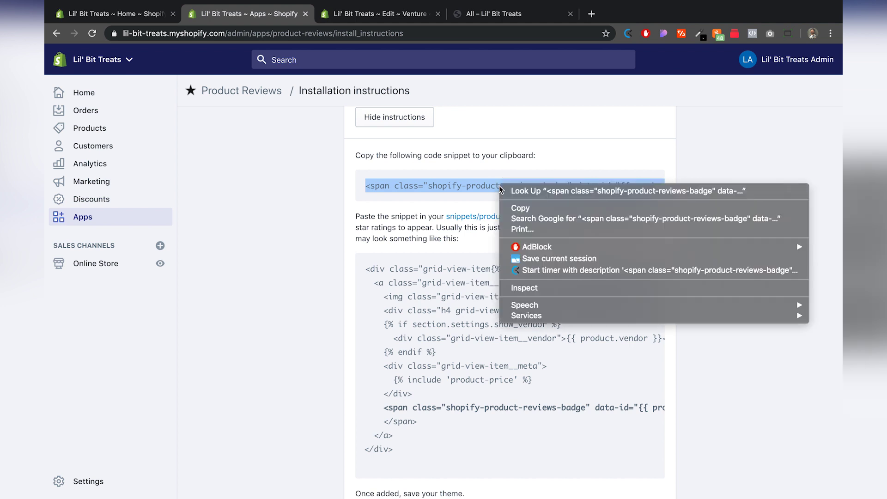
pyautogui.click(527, 211)
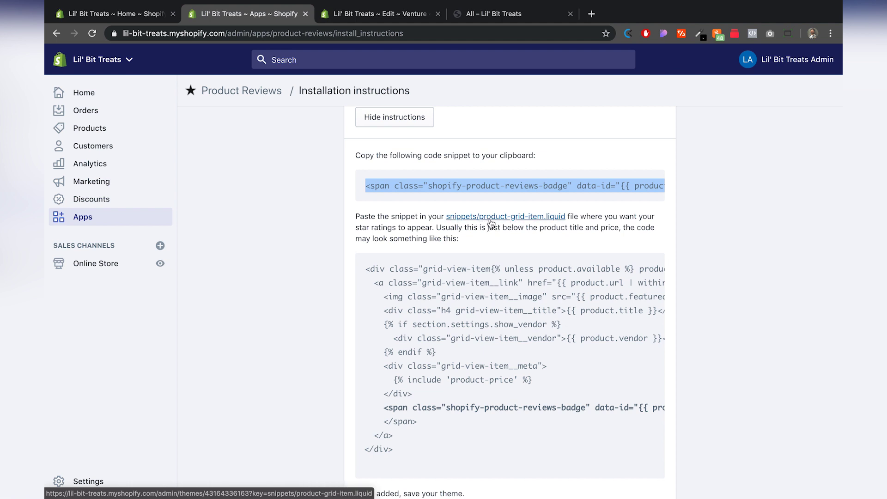
pyautogui.rightClick(525, 220)
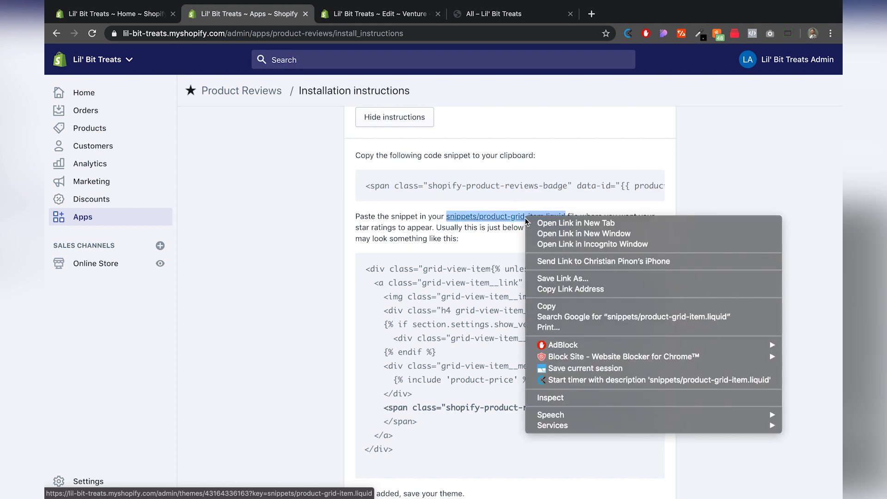
pyautogui.click(561, 223)
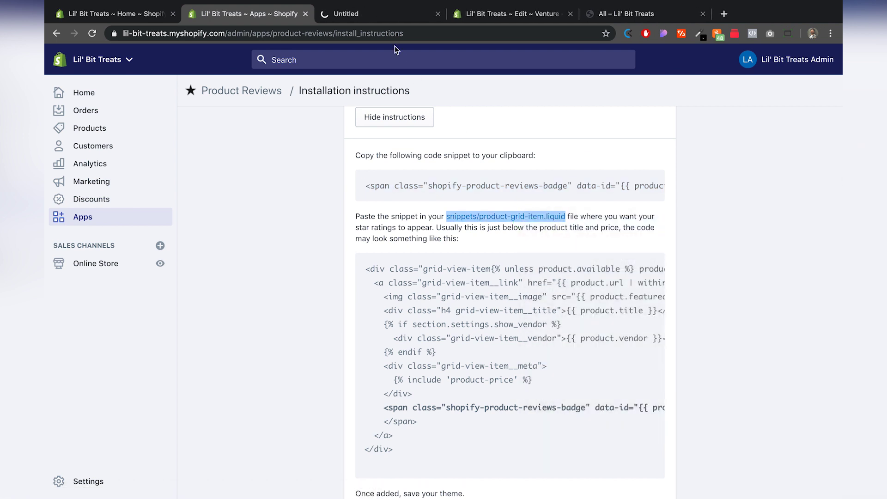
# Switch to the new Edit code for Venture tab and browse its Snippets file list
pyautogui.click(366, 12)
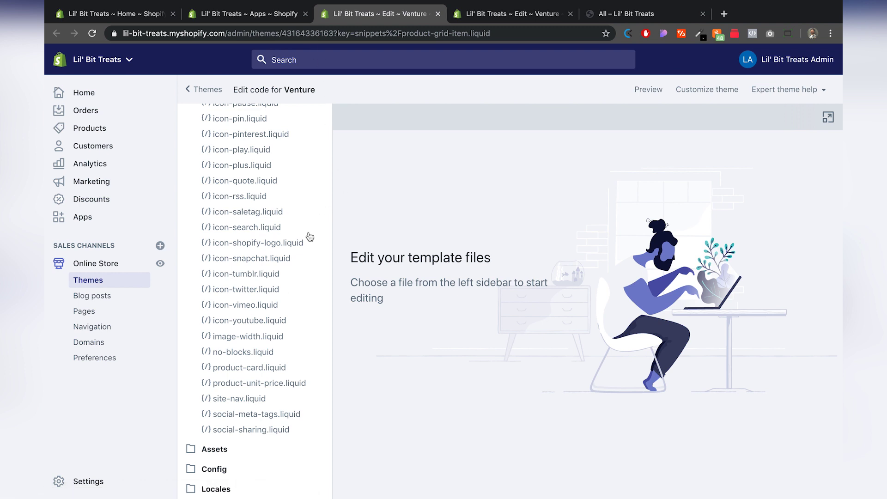
pyautogui.scroll(2, 309, 237)
pyautogui.scroll(7, 309, 237)
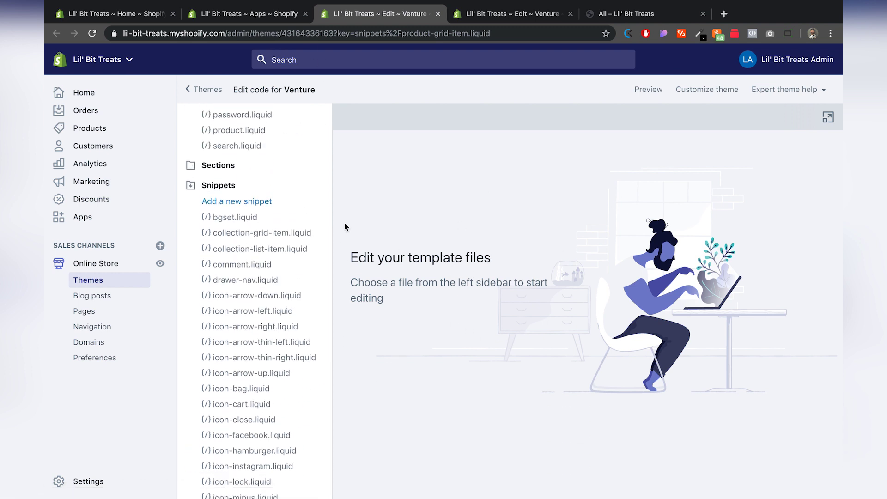
pyautogui.scroll(-6, 279, 224)
pyautogui.scroll(-2, 280, 226)
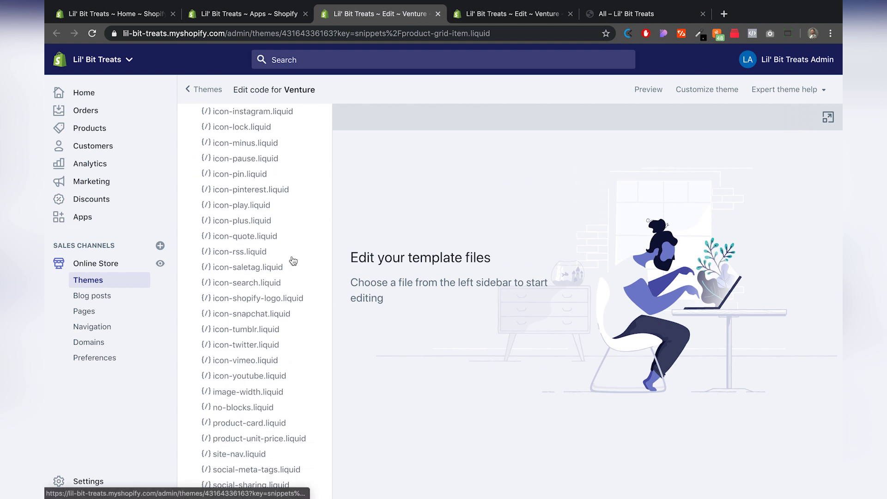
pyautogui.scroll(-1, 293, 208)
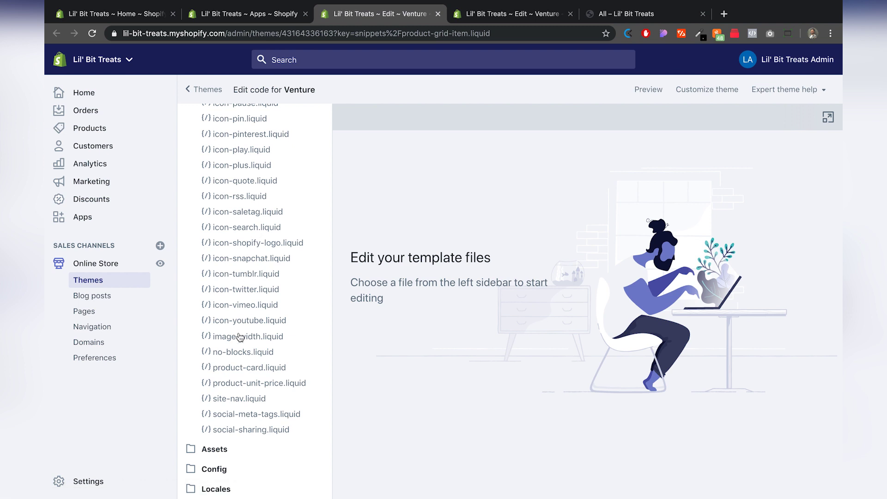
# Open the snippets/product-card.liquid file and scroll through its code
pyautogui.click(236, 368)
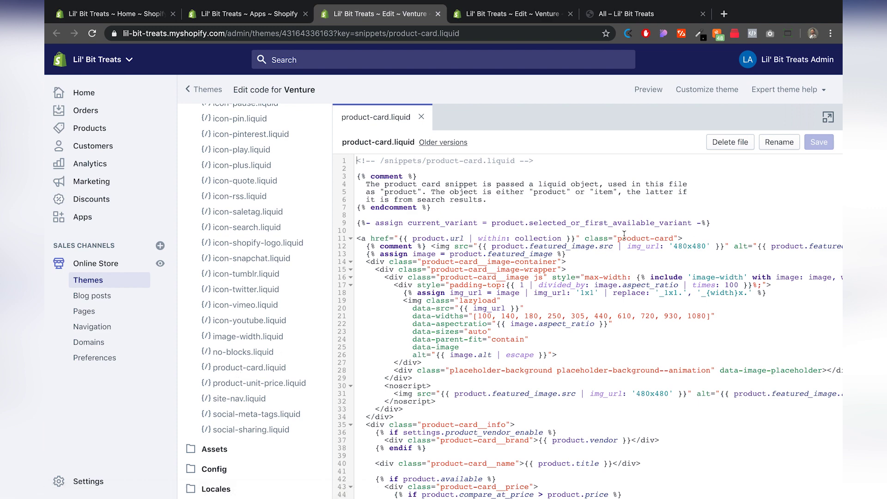
pyautogui.scroll(-5, 541, 241)
pyautogui.scroll(-12, 624, 234)
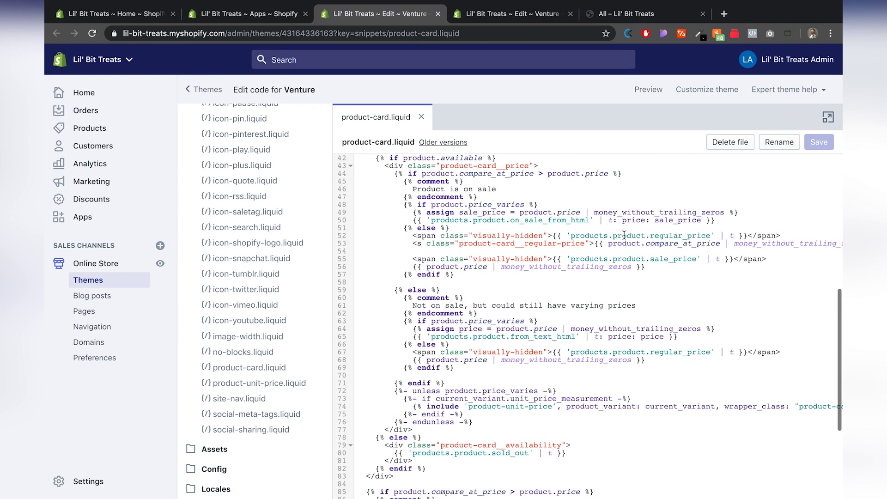
pyautogui.scroll(-5, 623, 235)
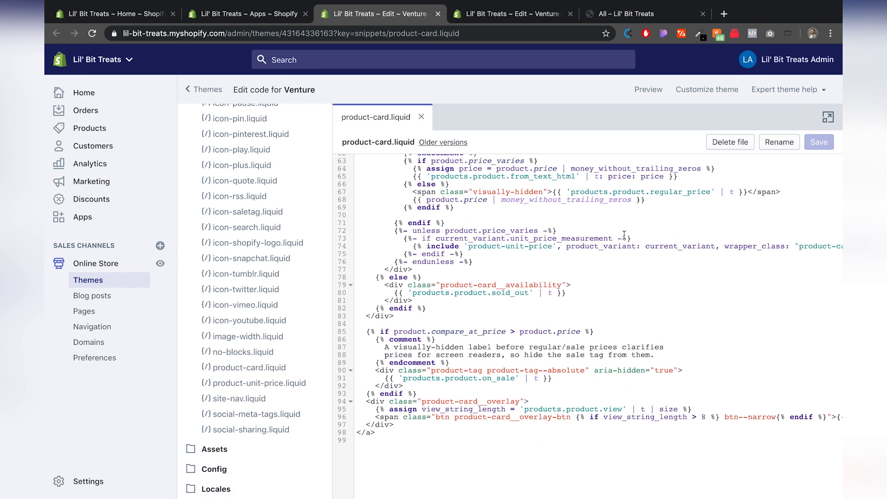
pyautogui.scroll(9, 623, 235)
pyautogui.scroll(11, 624, 235)
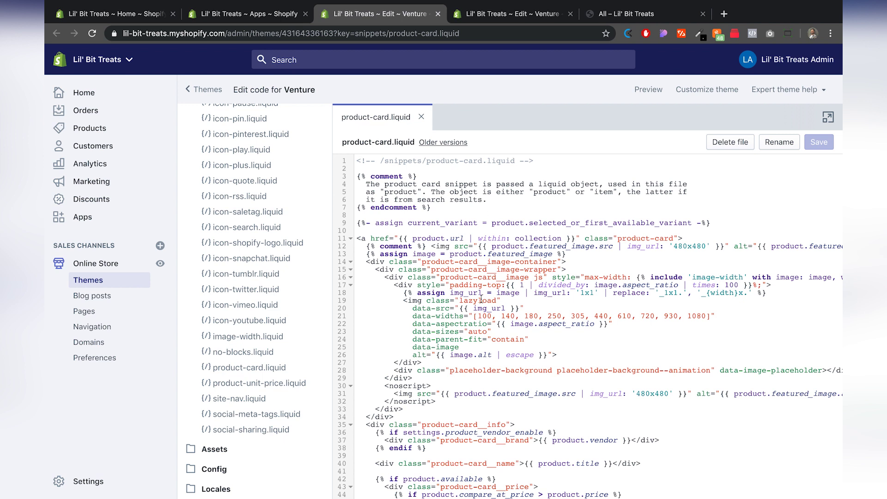
pyautogui.scroll(12, 274, 306)
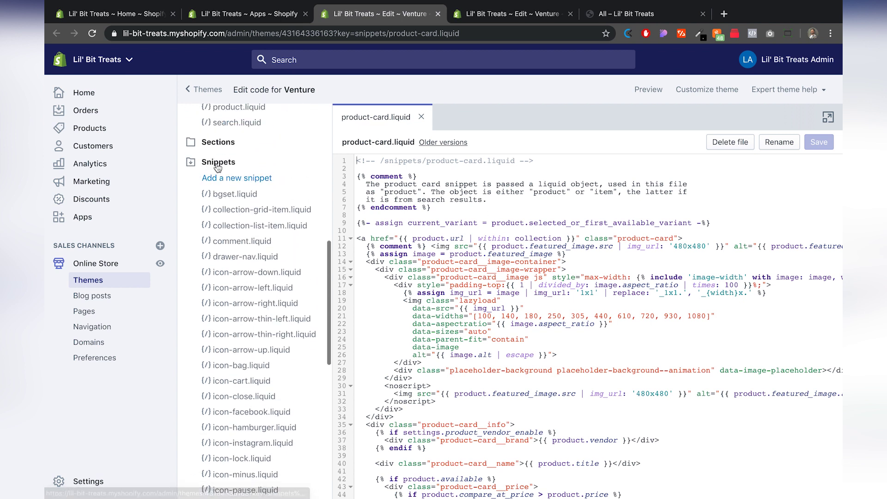
pyautogui.scroll(-1, 230, 203)
pyautogui.scroll(-15, 229, 203)
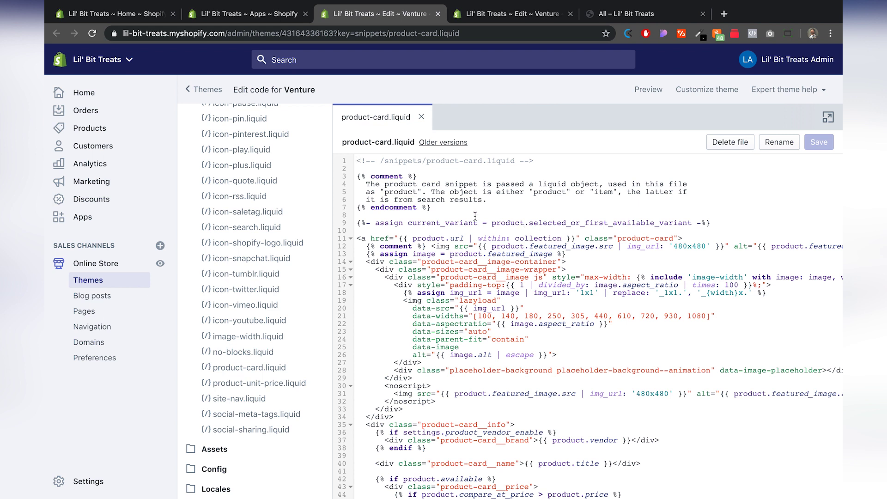
pyautogui.scroll(-3, 559, 241)
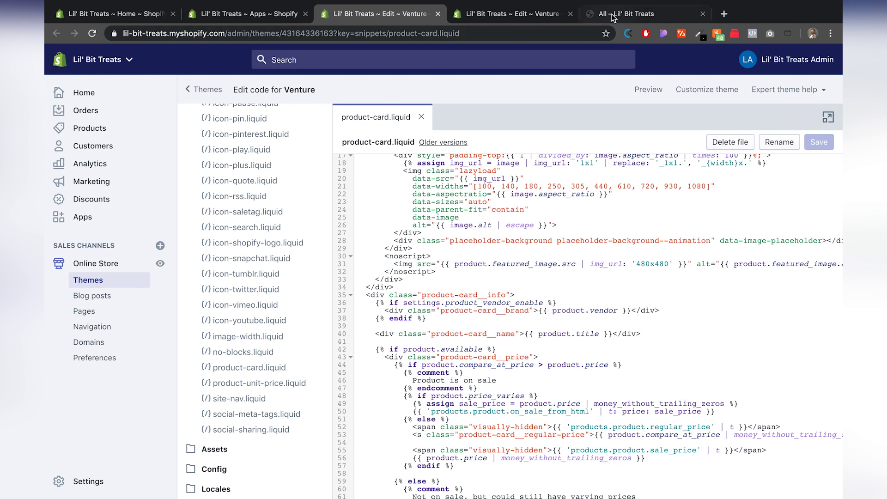
# Compare with the storefront catalog cards, then place the cursor at the end of line 97
pyautogui.click(625, 13)
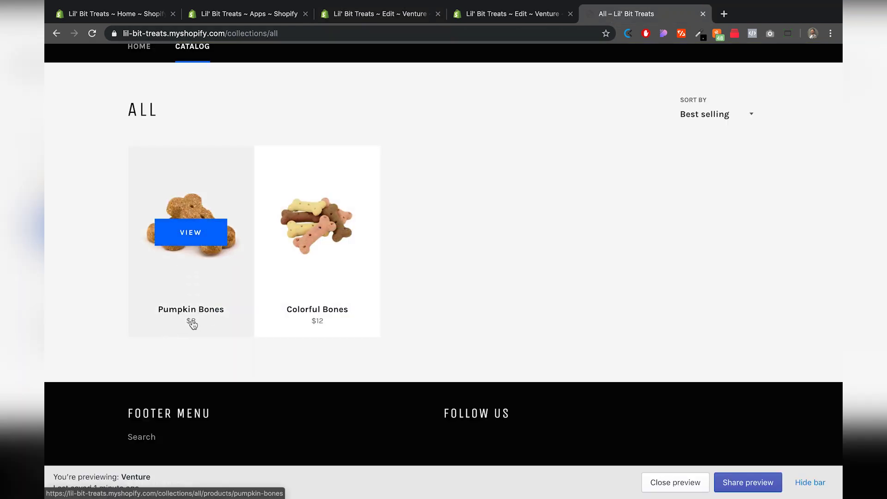
pyautogui.click(406, 18)
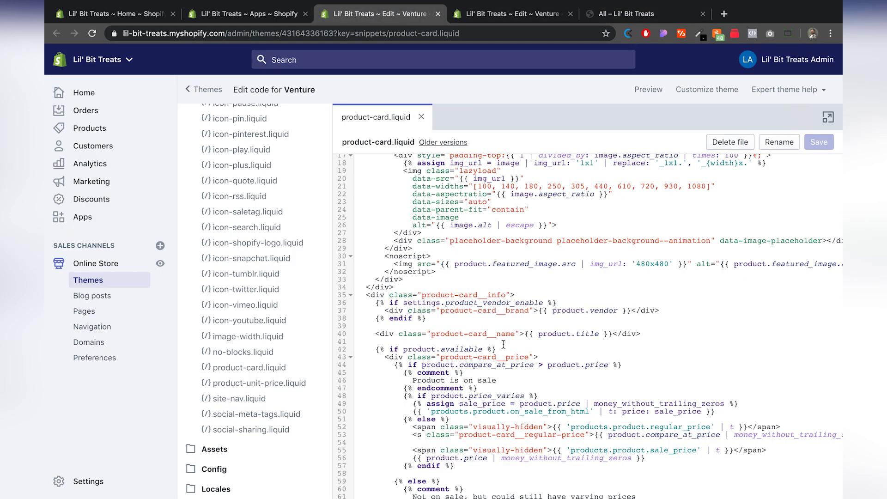
pyautogui.scroll(-5, 503, 344)
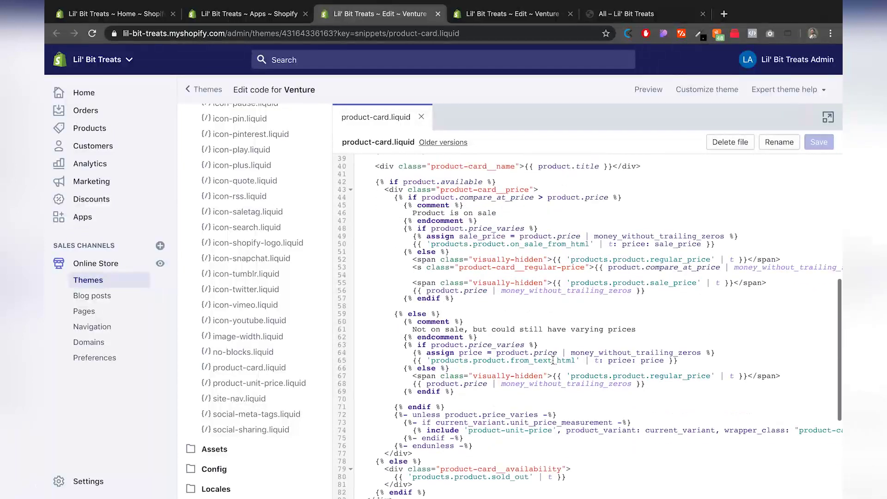
pyautogui.scroll(-1, 553, 359)
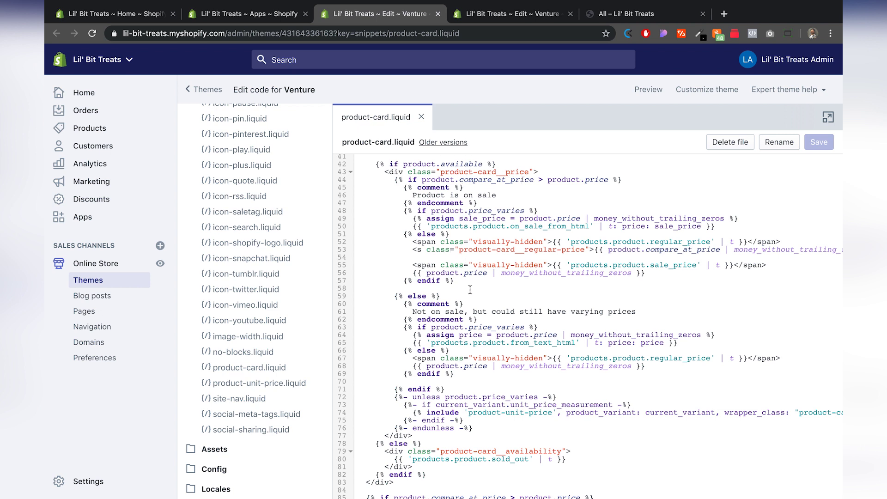
pyautogui.scroll(-5, 470, 290)
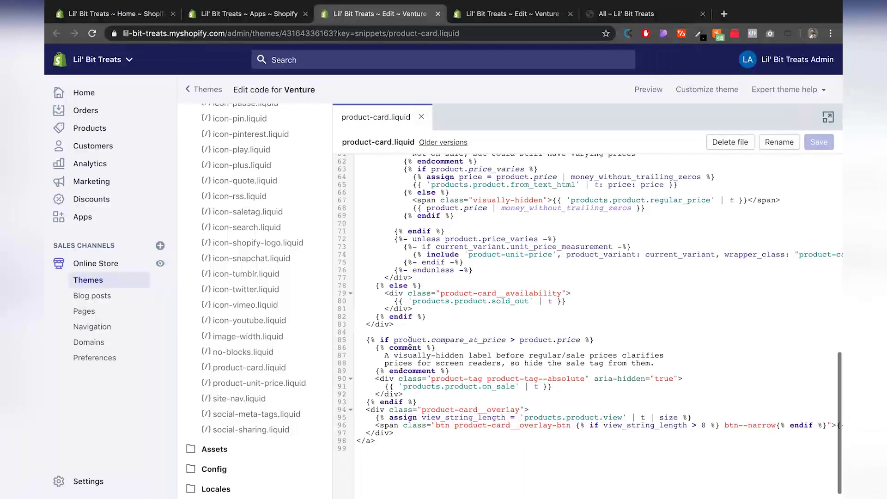
pyautogui.scroll(-1, 405, 344)
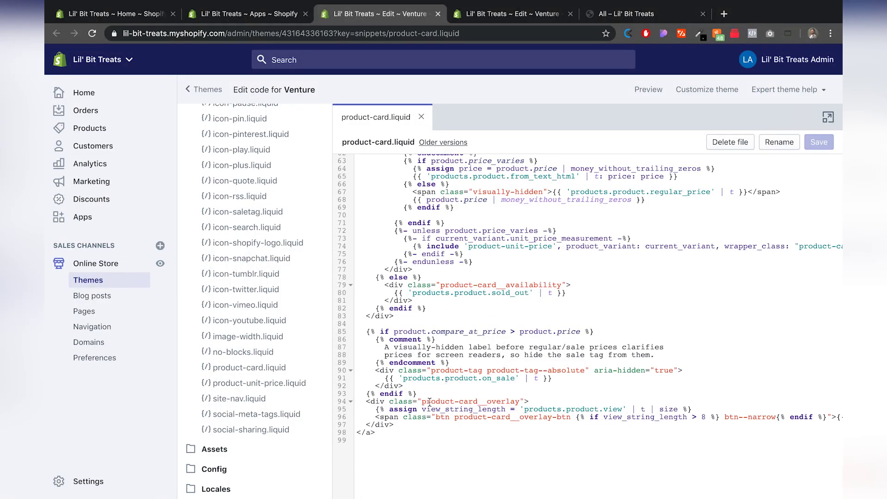
pyautogui.click(412, 386)
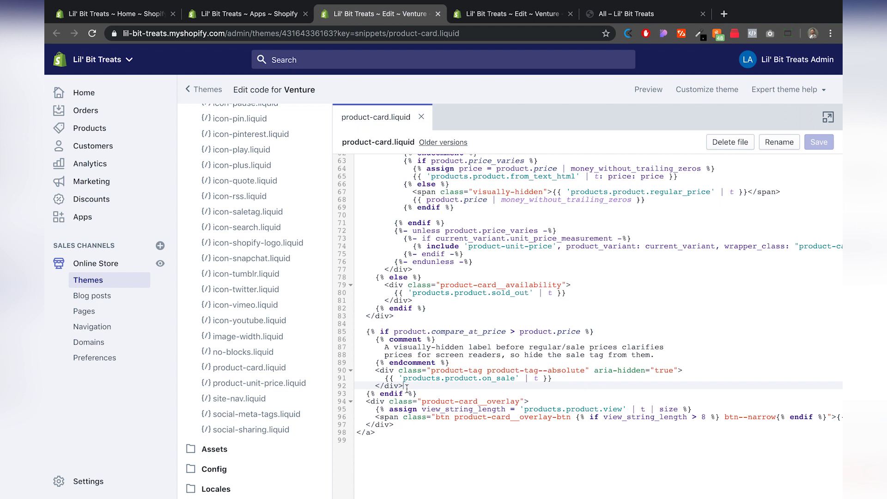
pyautogui.click(405, 426)
# Paste the reviews badge span on a new line 98, save, and view the catalog preview
pyautogui.press('Return')
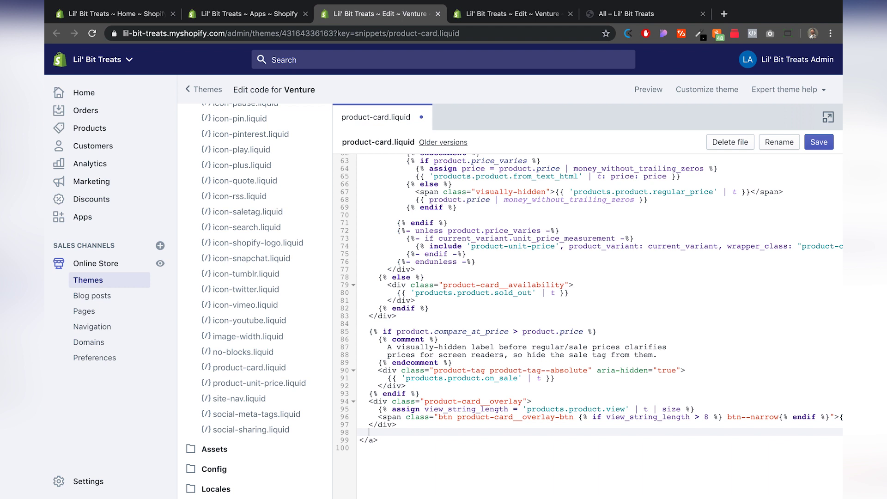
pyautogui.hotkey('ctrl', 'v')
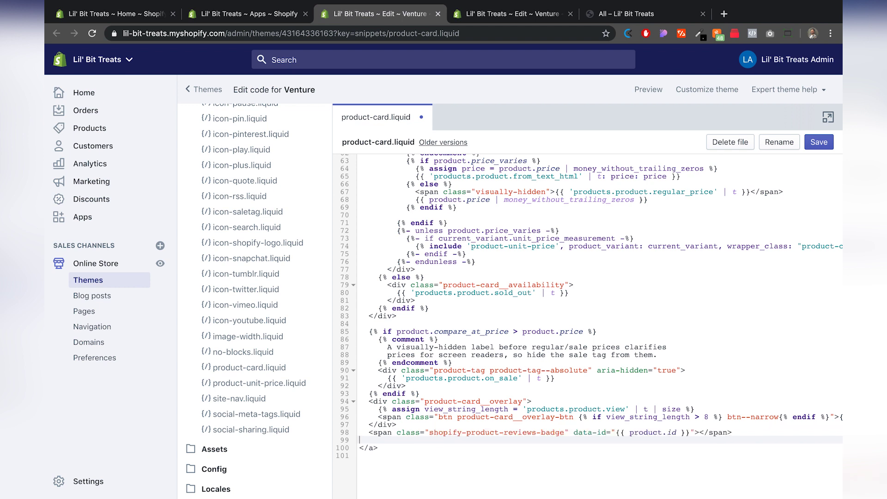
pyautogui.click(814, 144)
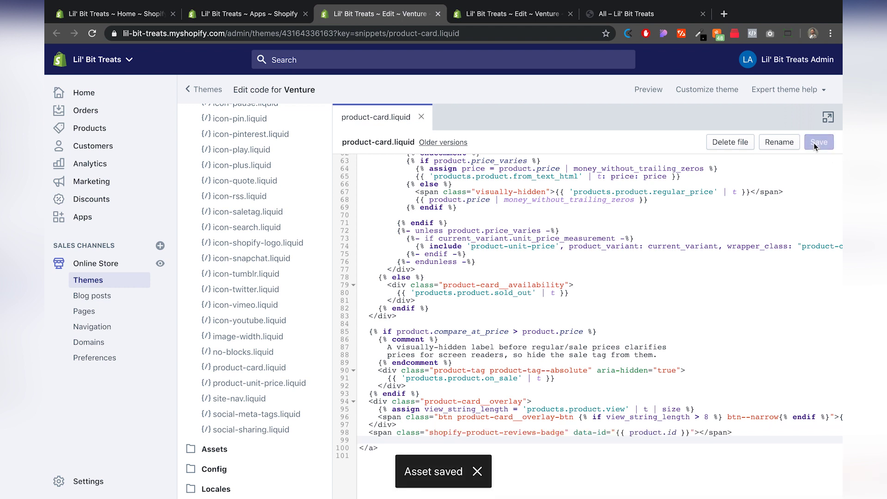
pyautogui.click(609, 13)
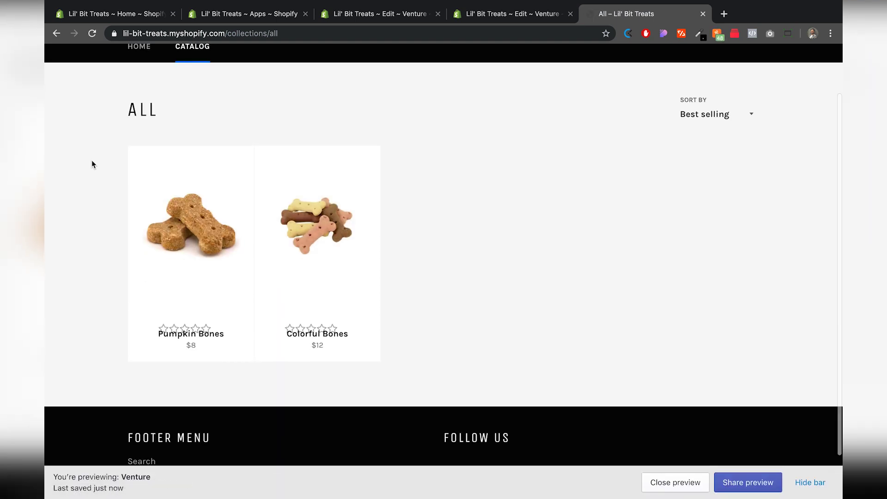
pyautogui.scroll(-2, 443, 317)
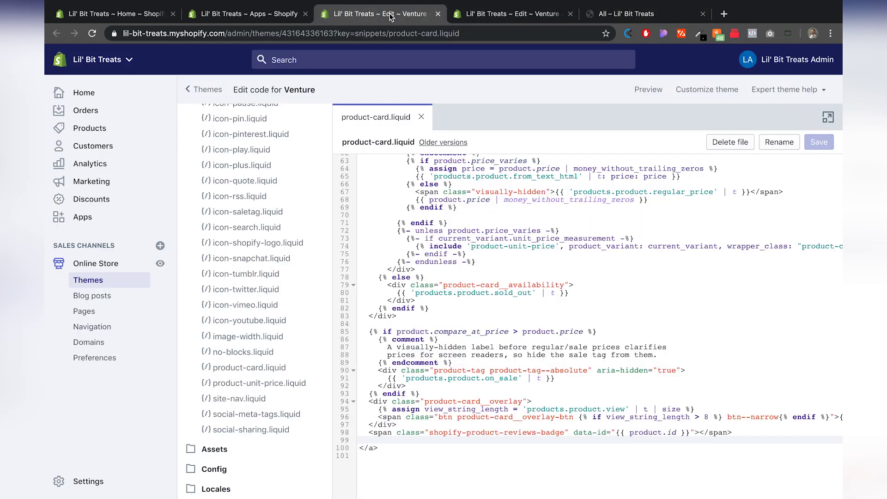
# Delete the misplaced badge line at the end of product-card.liquid
pyautogui.scroll(-1, 471, 298)
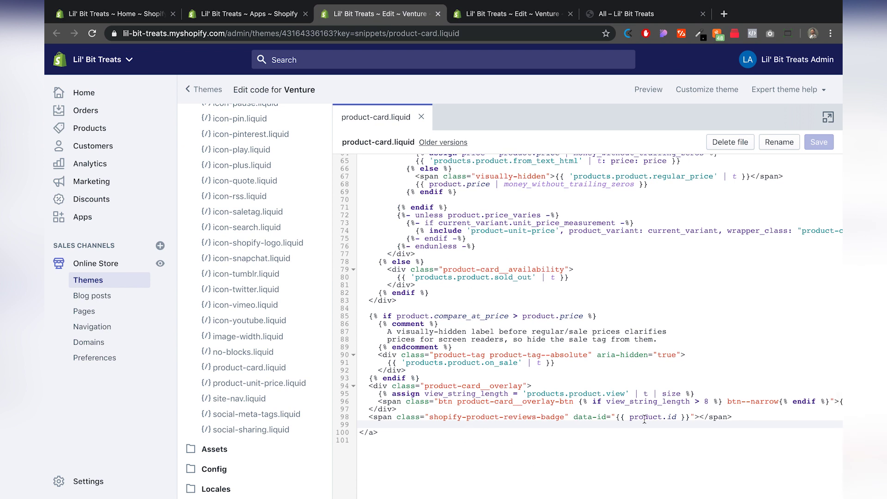
pyautogui.moveTo(746, 419); pyautogui.dragTo(358, 418)
pyautogui.hotkey('ctrl', 'c')
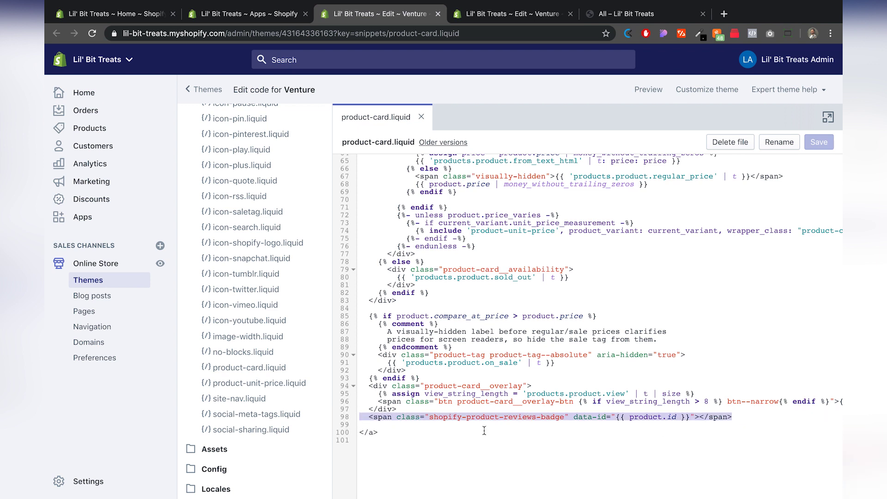
pyautogui.press('BackSpace')
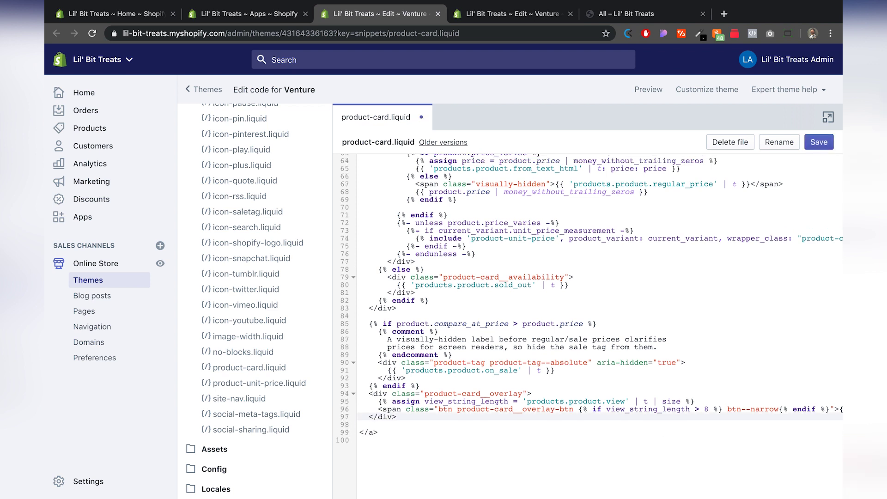
pyautogui.click(616, 18)
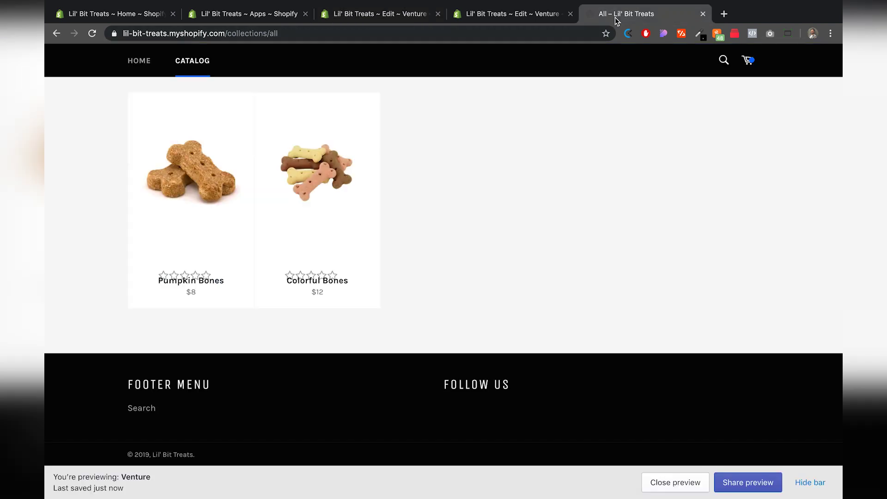
pyautogui.click(412, 13)
# Paste the badge span on a new line below the product title, save, and view the catalog
pyautogui.scroll(10, 492, 391)
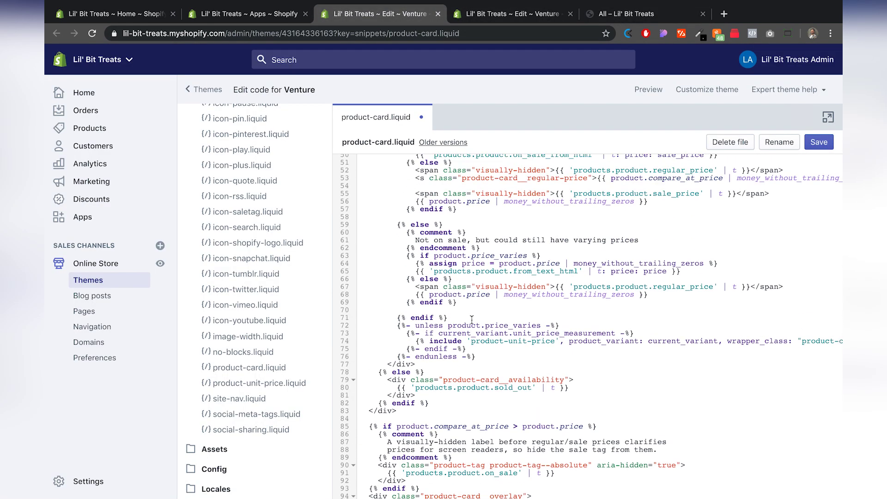
pyautogui.scroll(1, 471, 319)
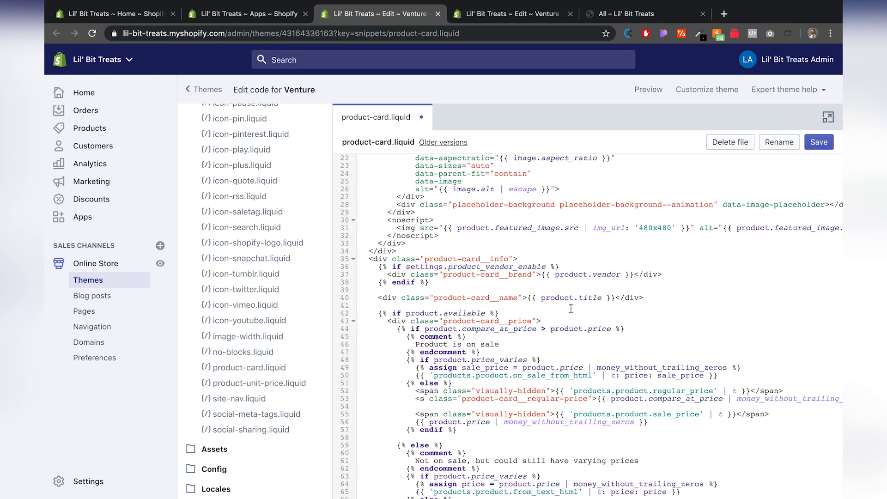
pyautogui.click(666, 300)
pyautogui.press('Return')
pyautogui.hotkey('ctrl', 'v')
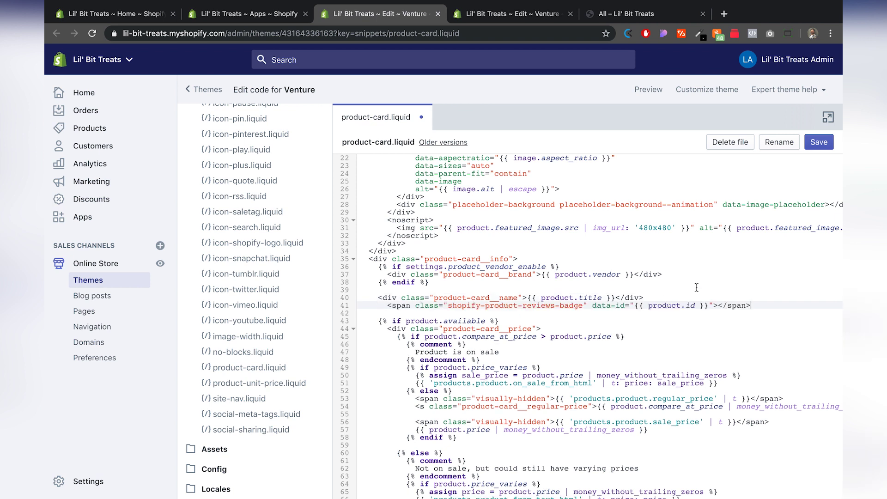
pyautogui.click(815, 143)
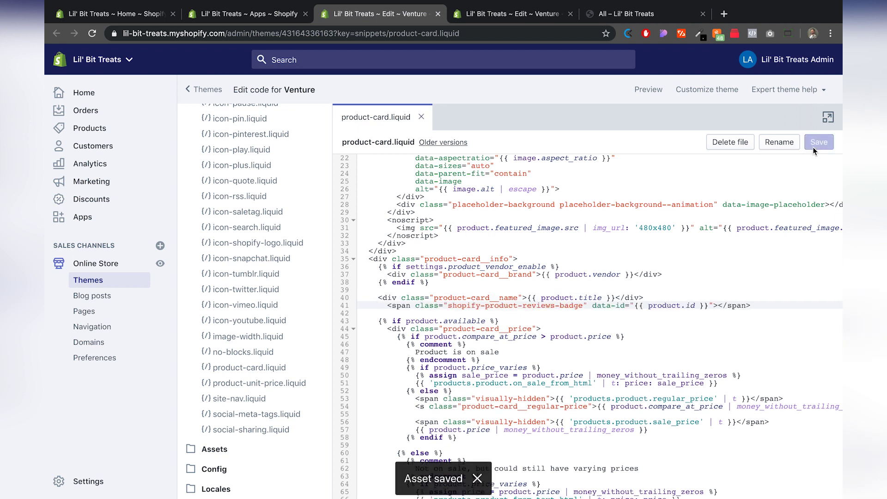
pyautogui.click(625, 13)
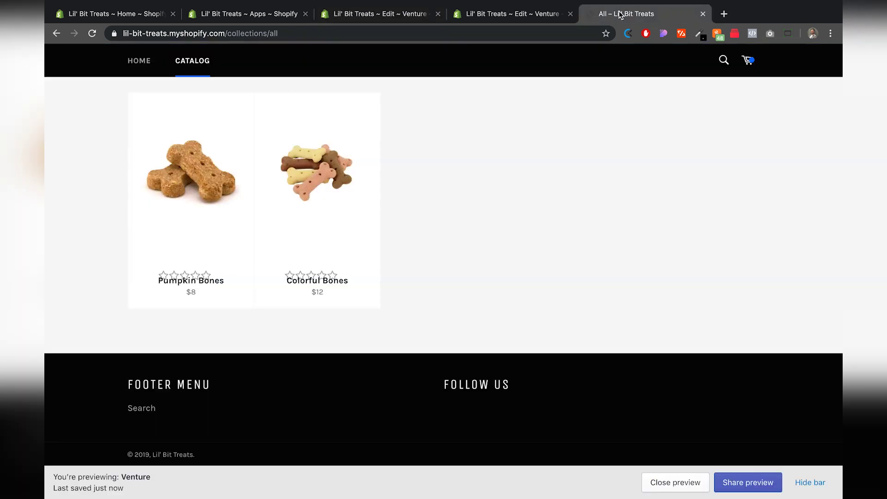
# Reload the catalog so each product card shows empty stars and 'No reviews' under its name
pyautogui.click(90, 34)
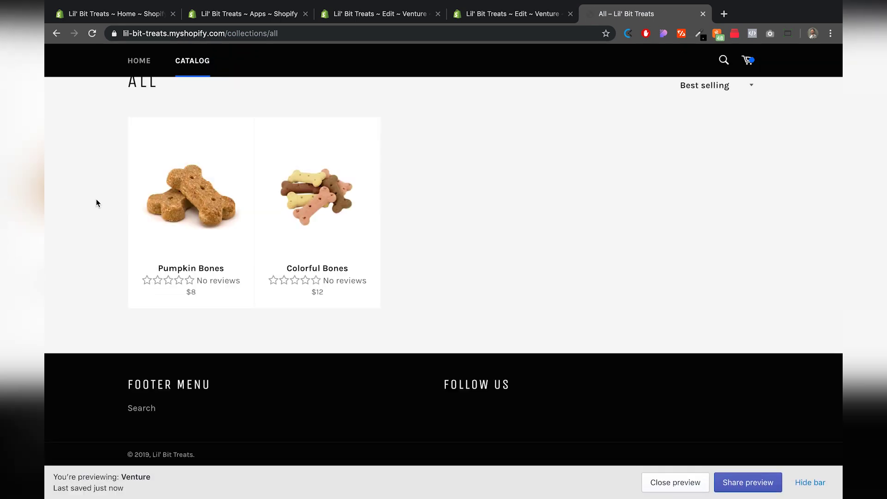
pyautogui.moveTo(166, 245)
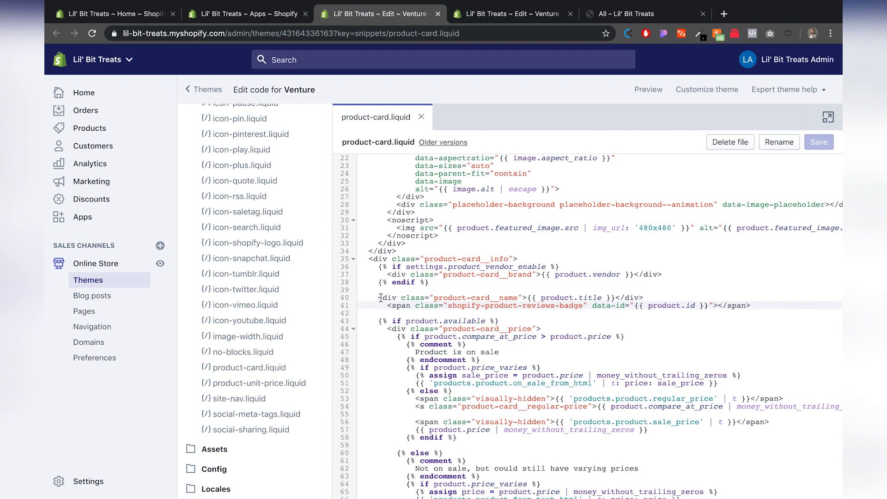
# Inspect the product title on line 40 and the reviews badge span on line 41
pyautogui.moveTo(379, 298); pyautogui.dragTo(388, 298)
pyautogui.moveTo(642, 298); pyautogui.dragTo(396, 301)
pyautogui.click(397, 303)
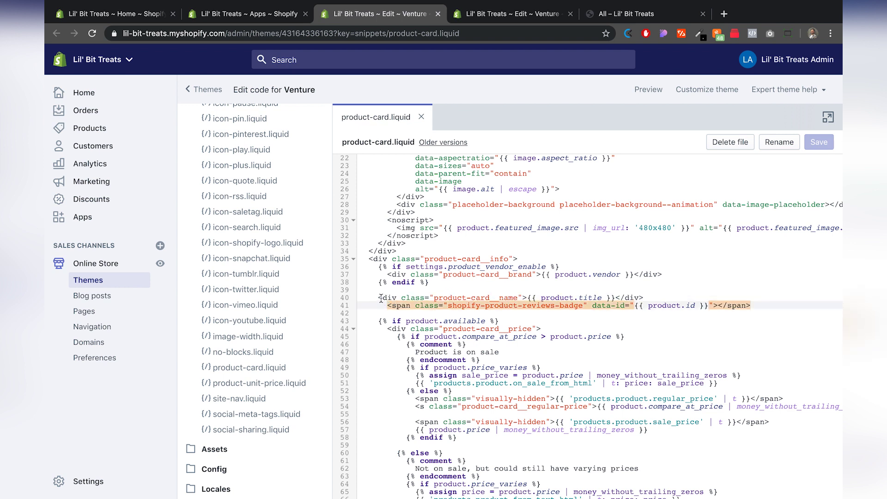
pyautogui.moveTo(382, 298); pyautogui.dragTo(618, 296)
pyautogui.click(620, 297)
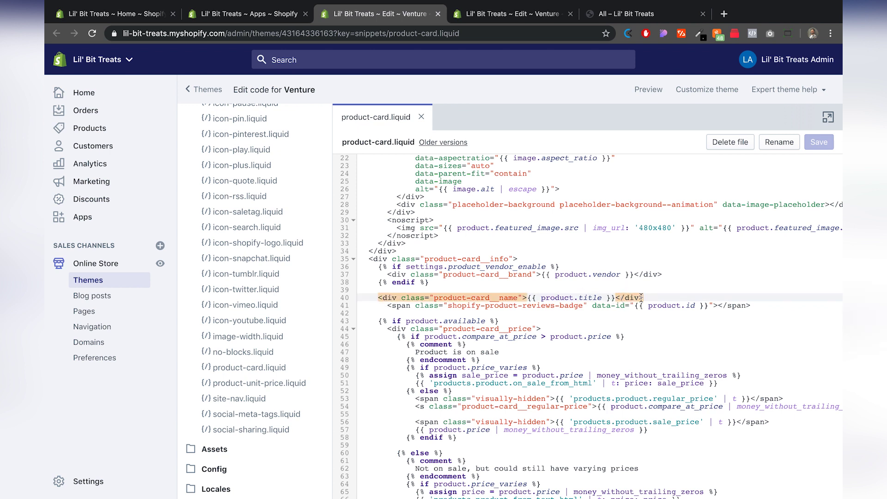
pyautogui.moveTo(387, 305); pyautogui.dragTo(756, 307)
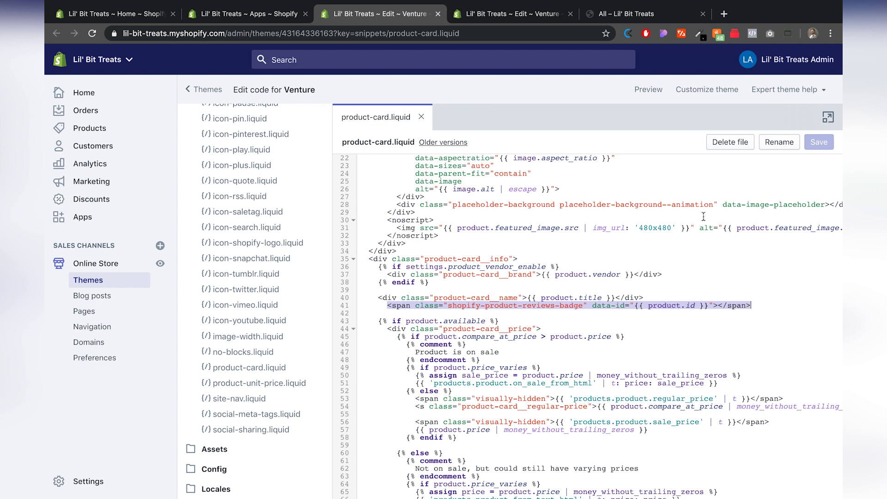
# Compare the code against the catalog storefront preview before returning to the editor
pyautogui.scroll(-10, 571, 279)
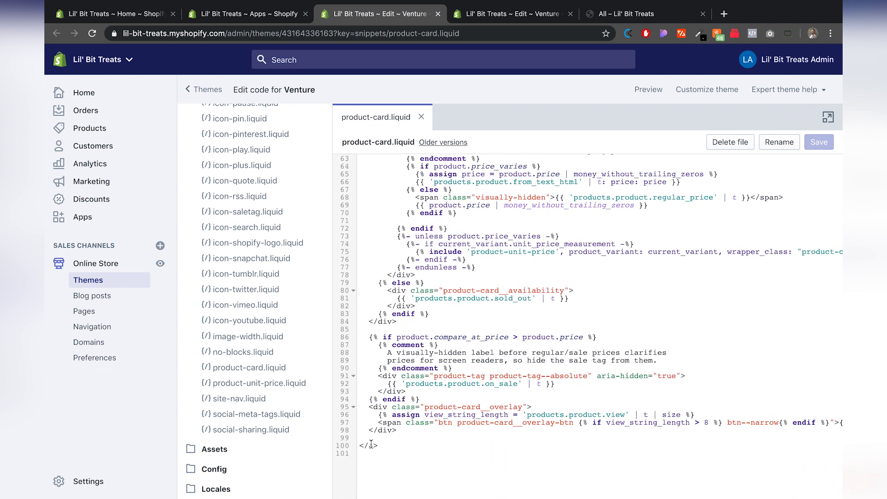
pyautogui.scroll(9, 408, 440)
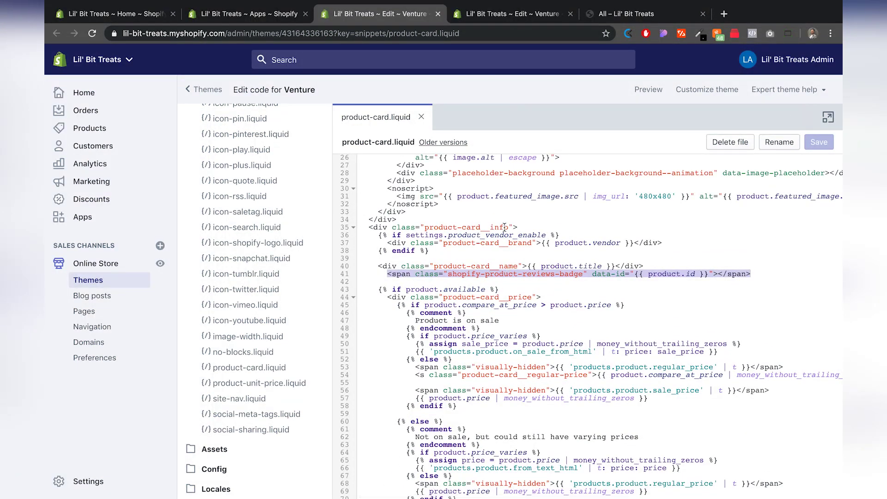
pyautogui.click(623, 14)
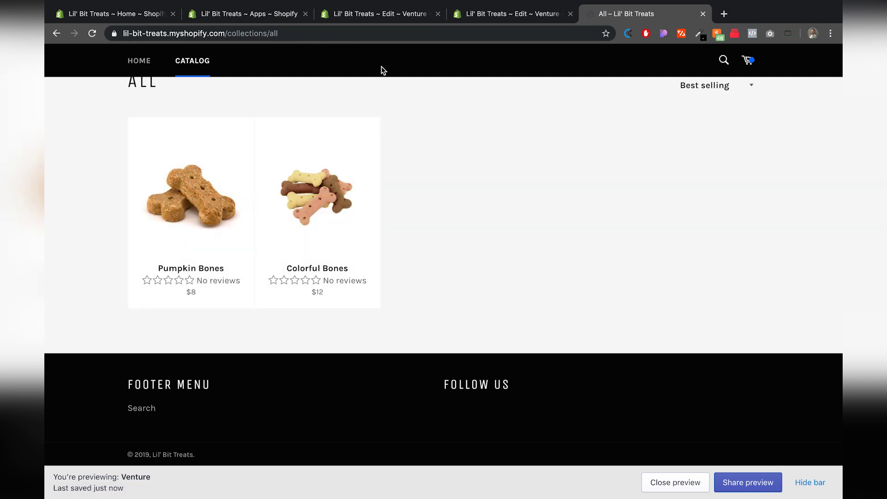
pyautogui.click(344, 19)
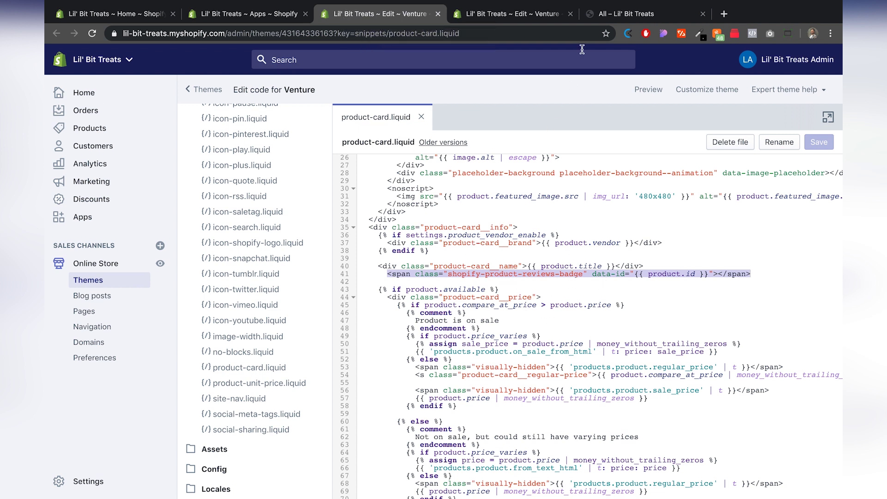
# Verify the Product Reviews badge installation and dismiss the App Successfully Installed message
pyautogui.click(242, 16)
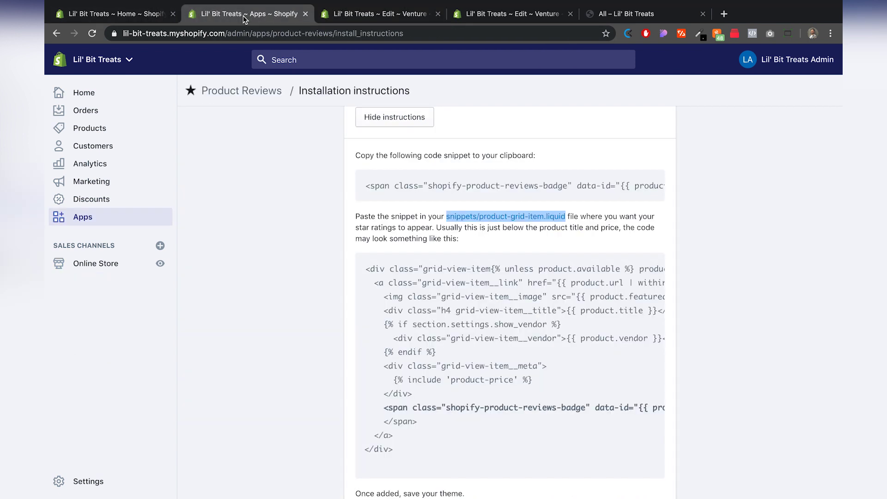
pyautogui.scroll(2, 298, 231)
pyautogui.scroll(-6, 298, 231)
pyautogui.scroll(15, 309, 347)
pyautogui.scroll(-8, 309, 351)
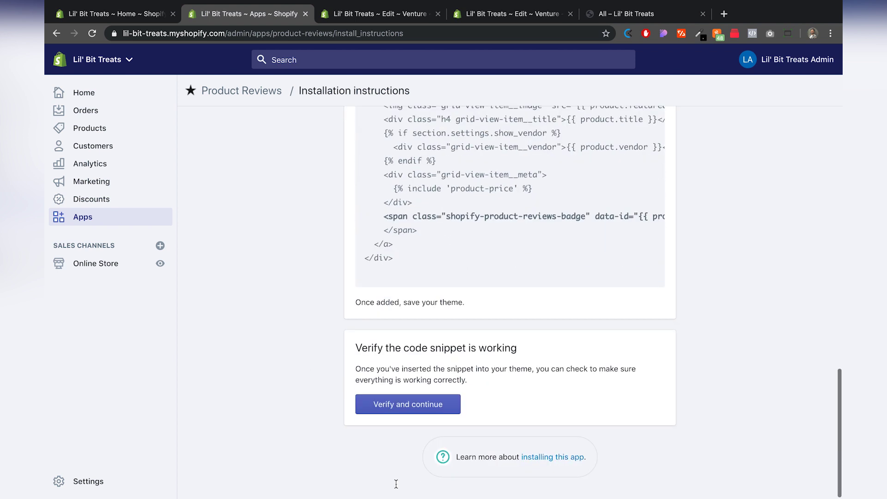
pyautogui.click(407, 404)
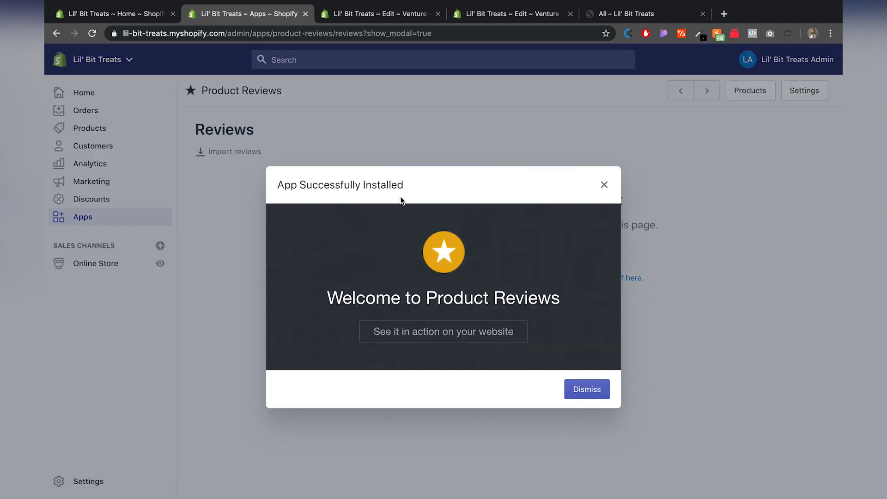
pyautogui.click(587, 390)
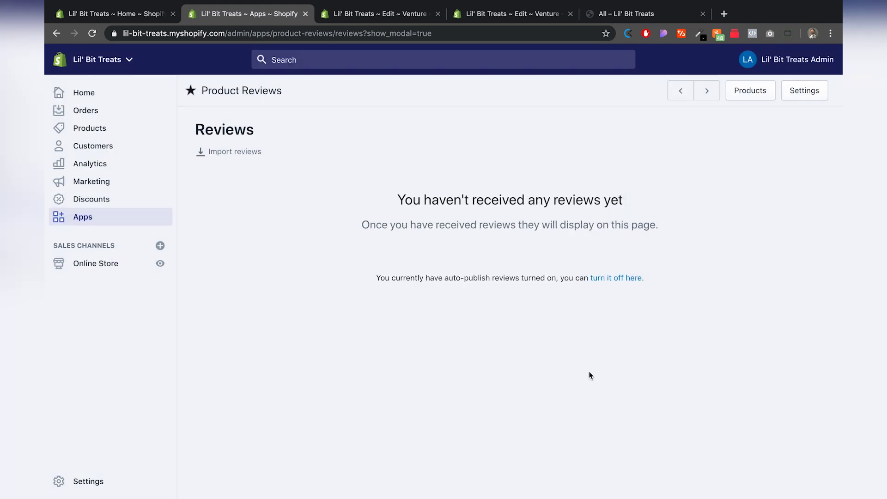